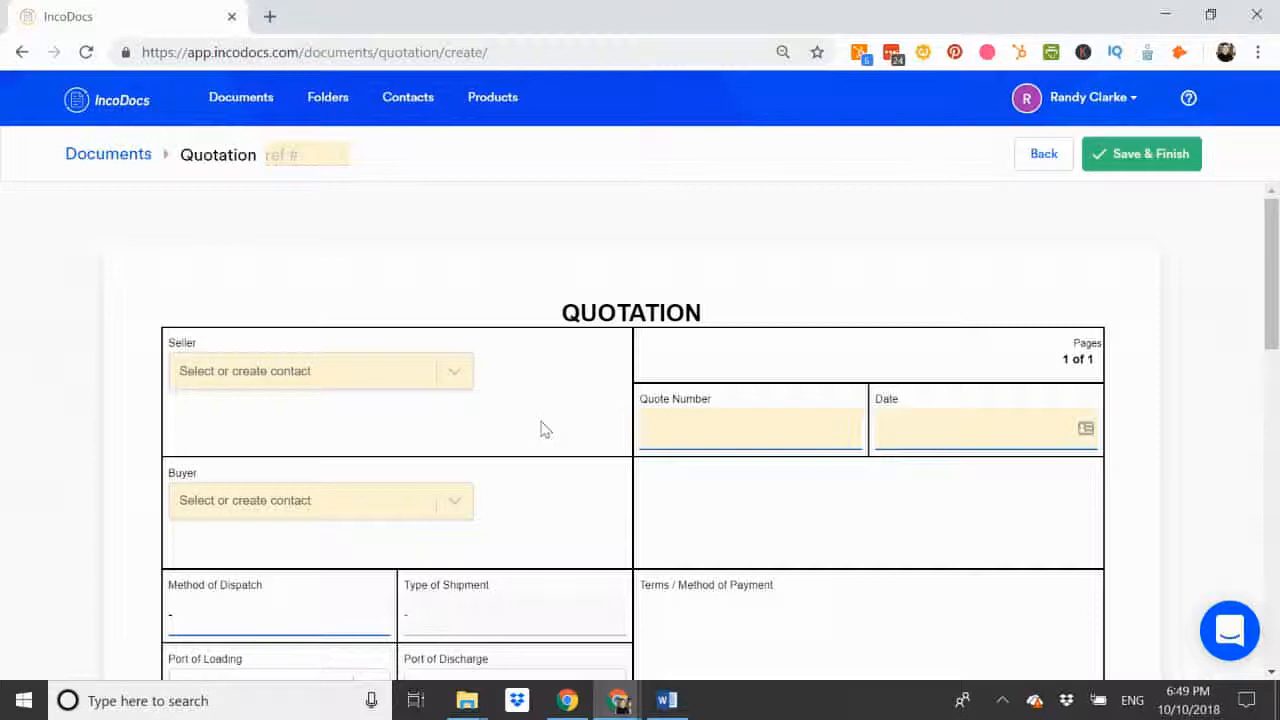
left_click(240, 380)
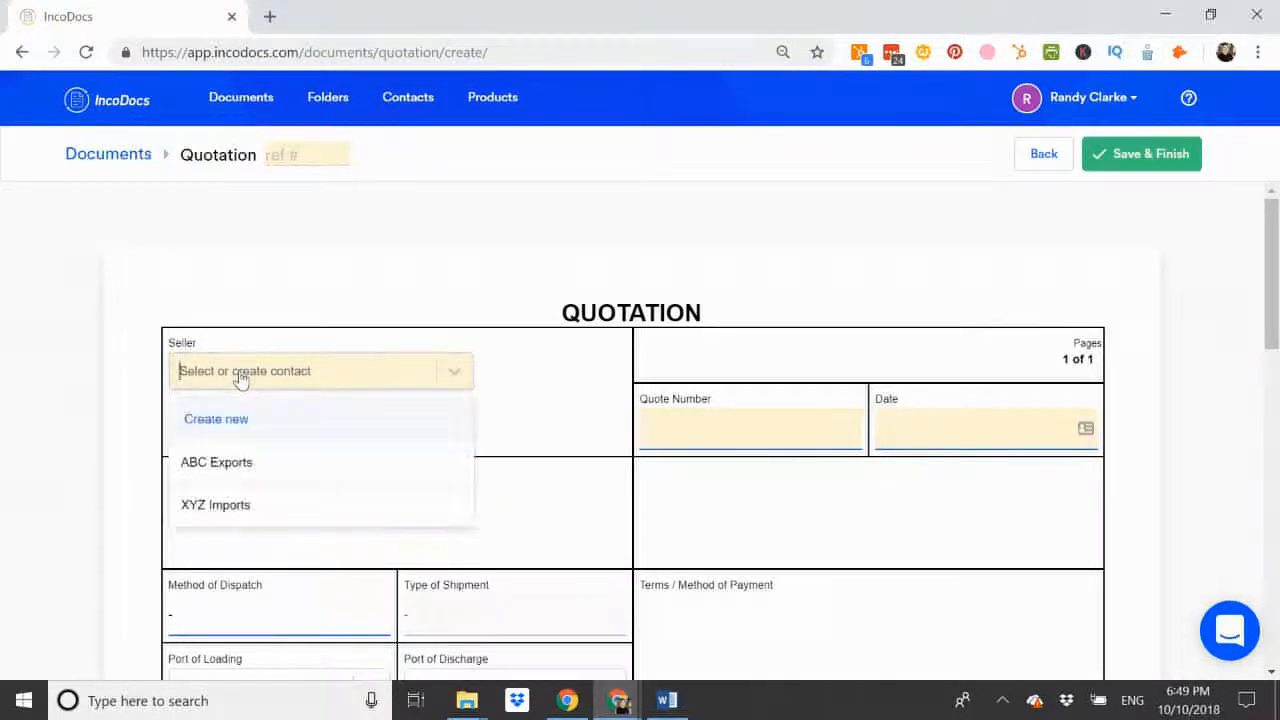
left_click(203, 427)
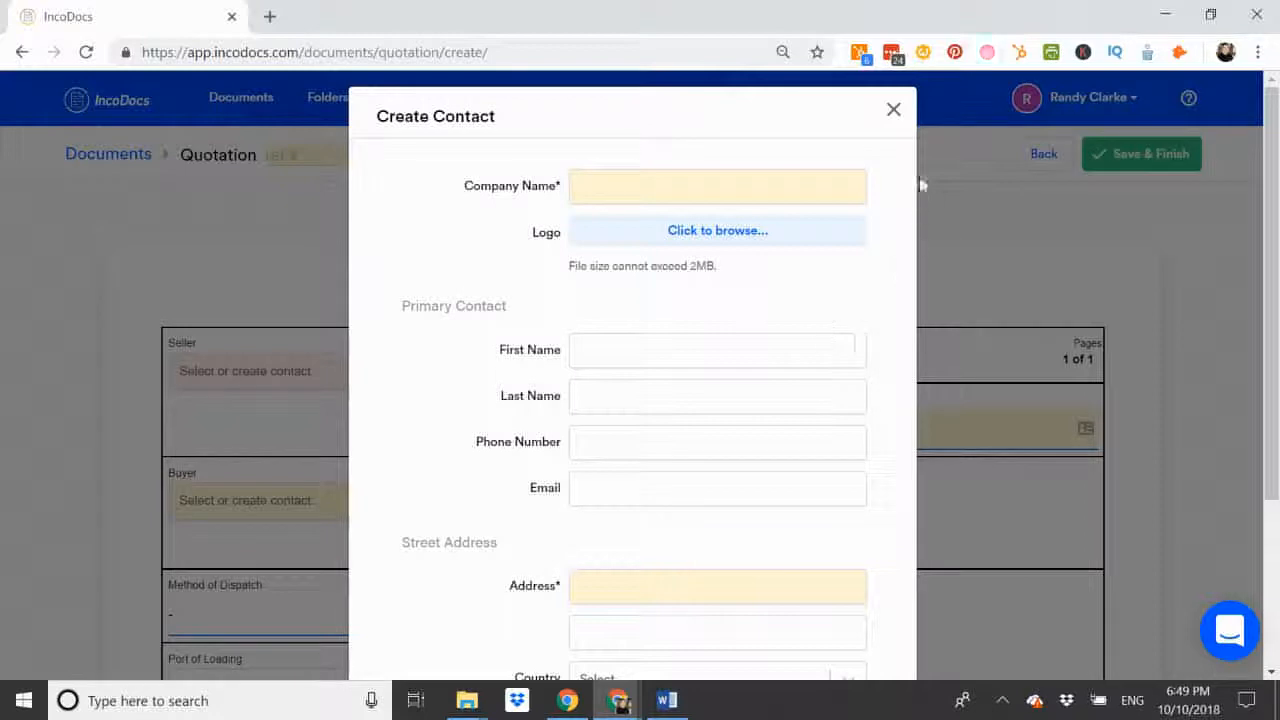
left_click(893, 114)
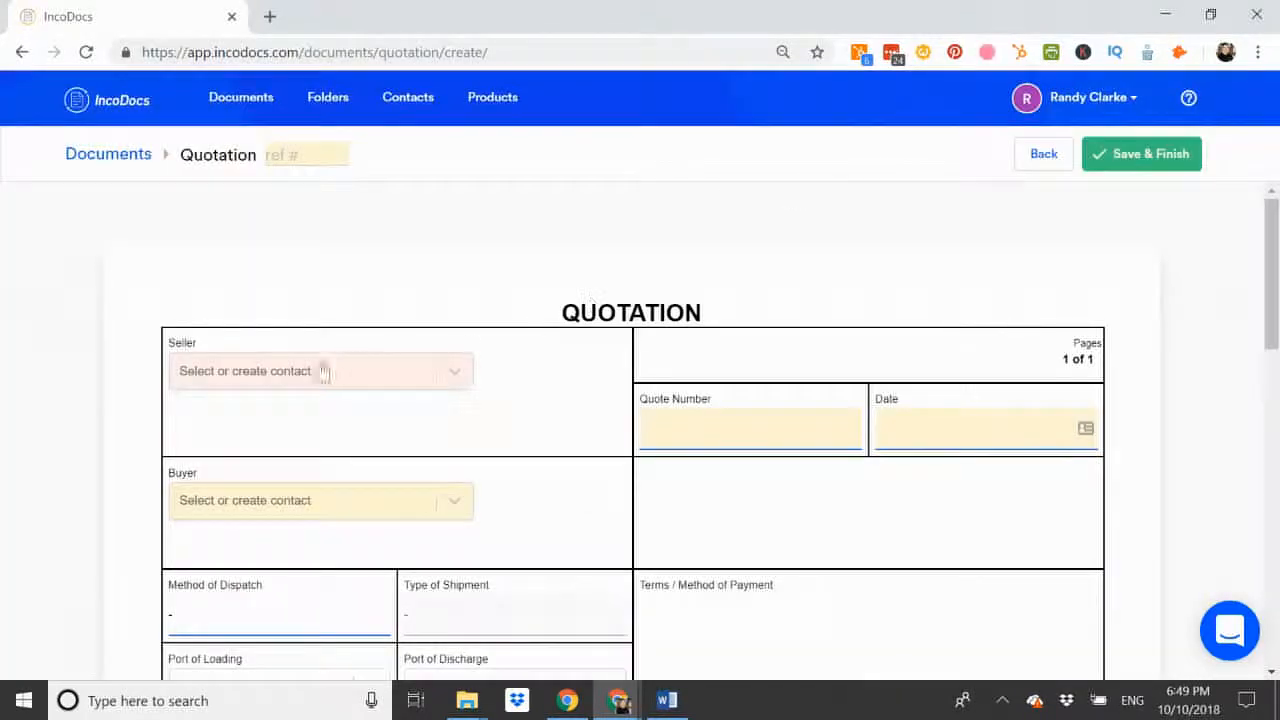
Step: Choose ABC Exports as the seller and XYZ Imports as the buyer on the quotation
left_click(290, 372)
left_click(225, 464)
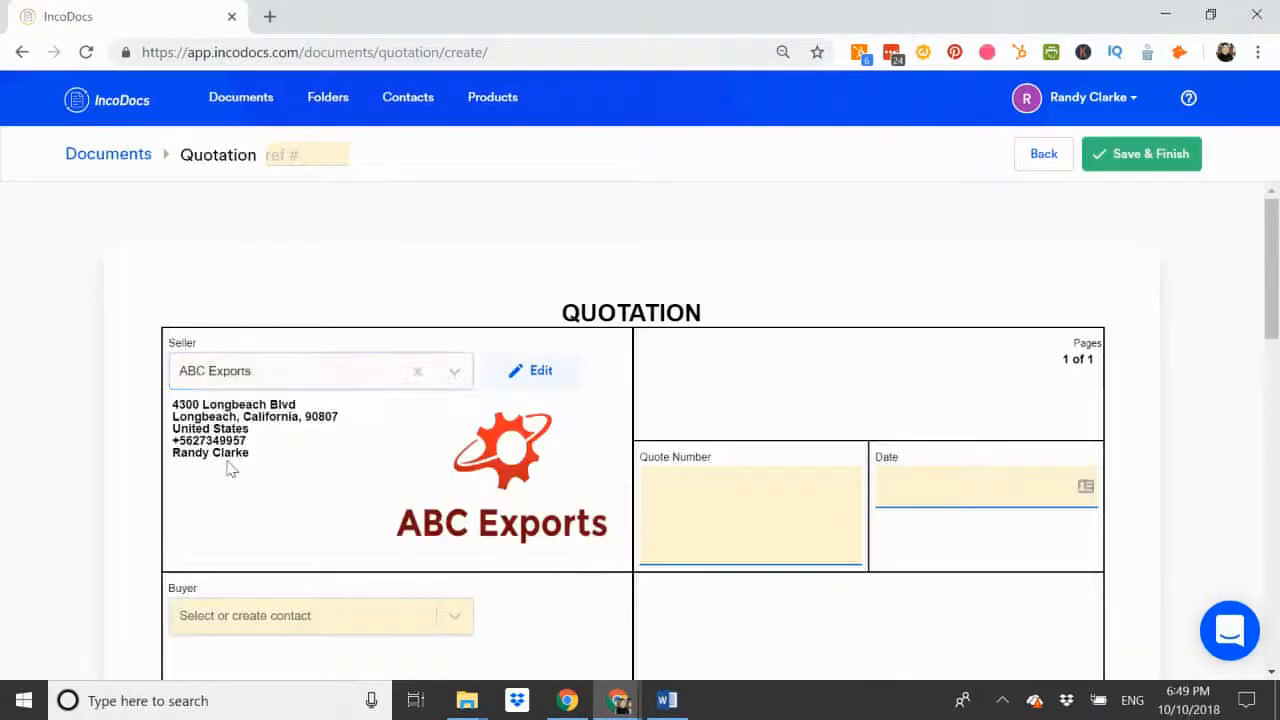
scroll(231, 468, "down", 2)
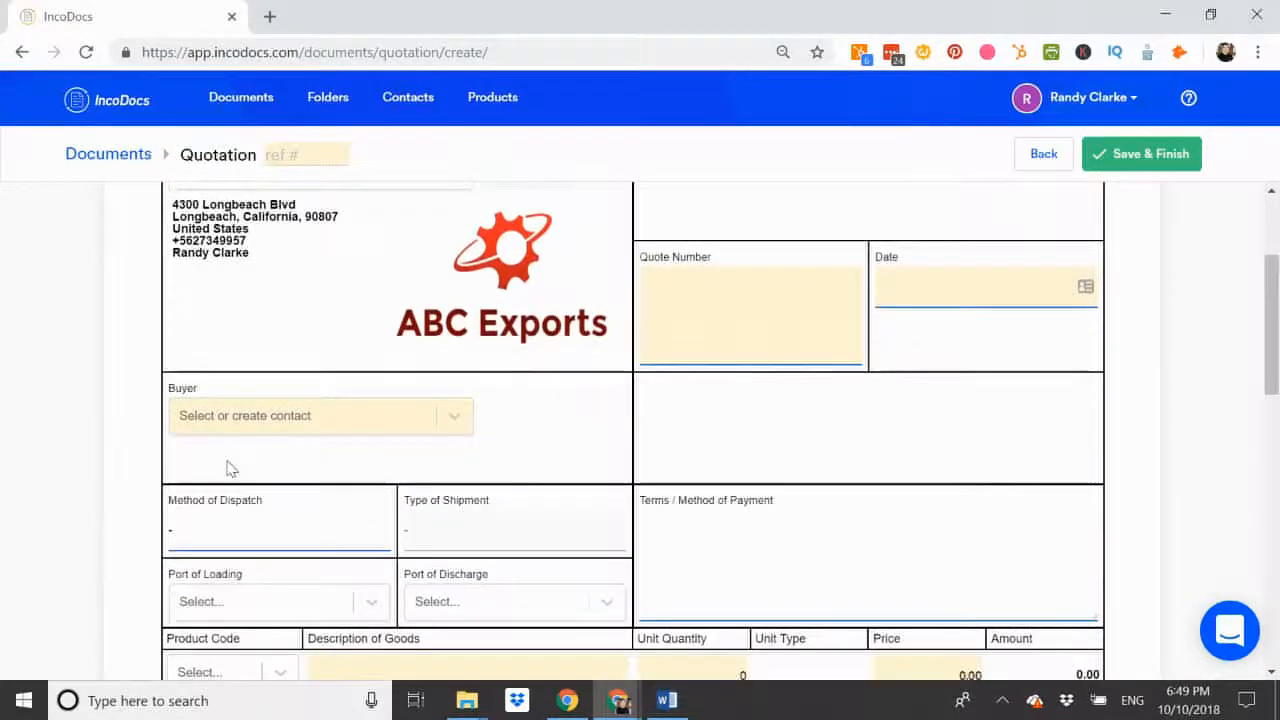
left_click(251, 425)
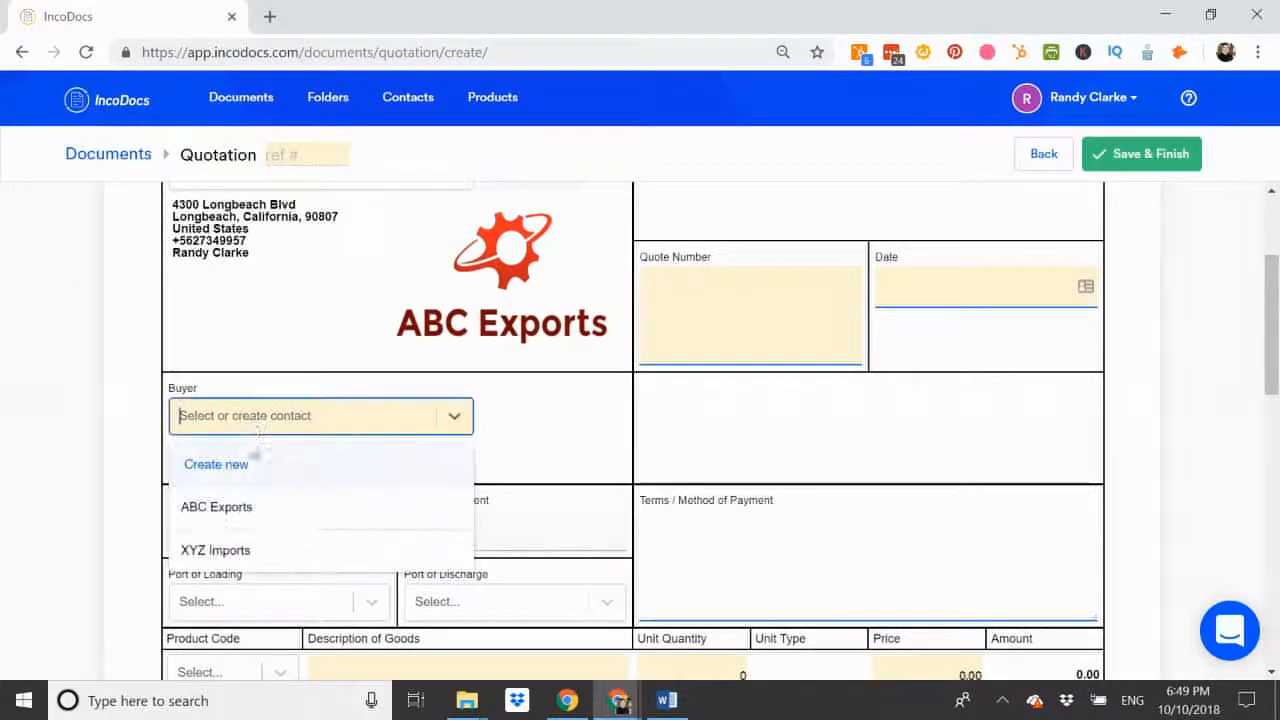
left_click(220, 551)
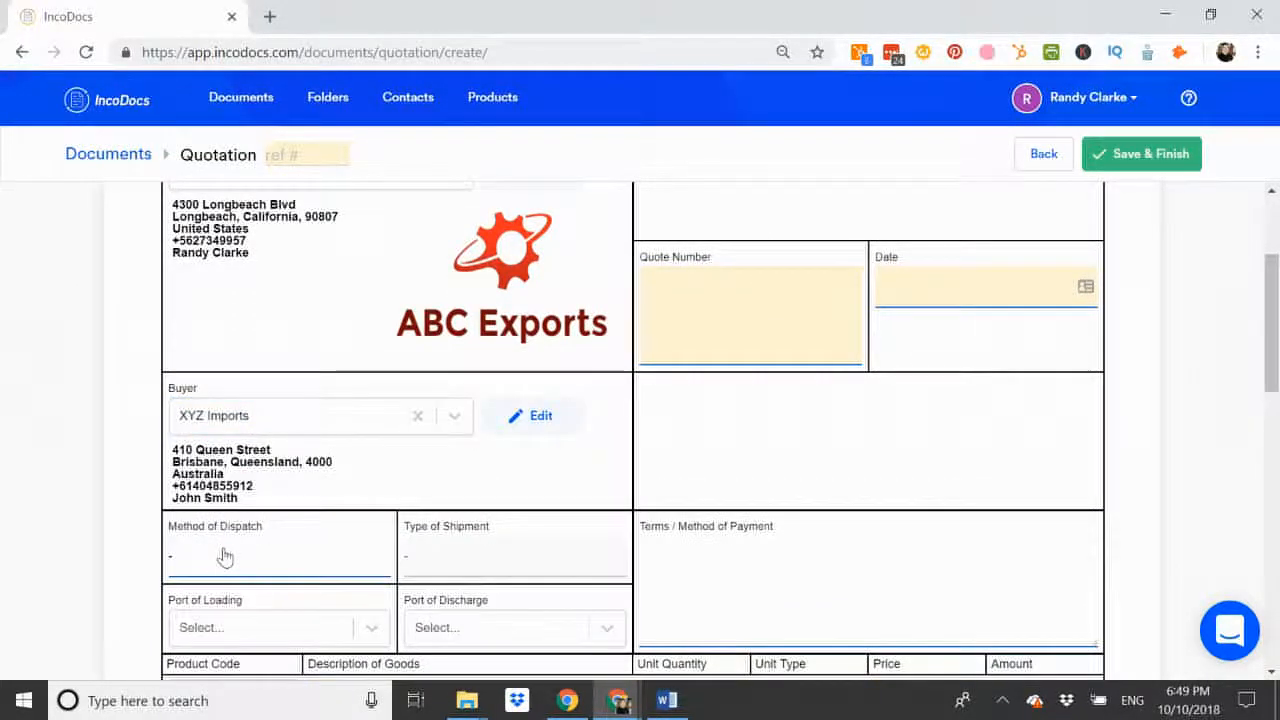
Step: Set the method of dispatch to Sea and the type of shipment to FCL
scroll(223, 557, "down", 1)
left_click(226, 468)
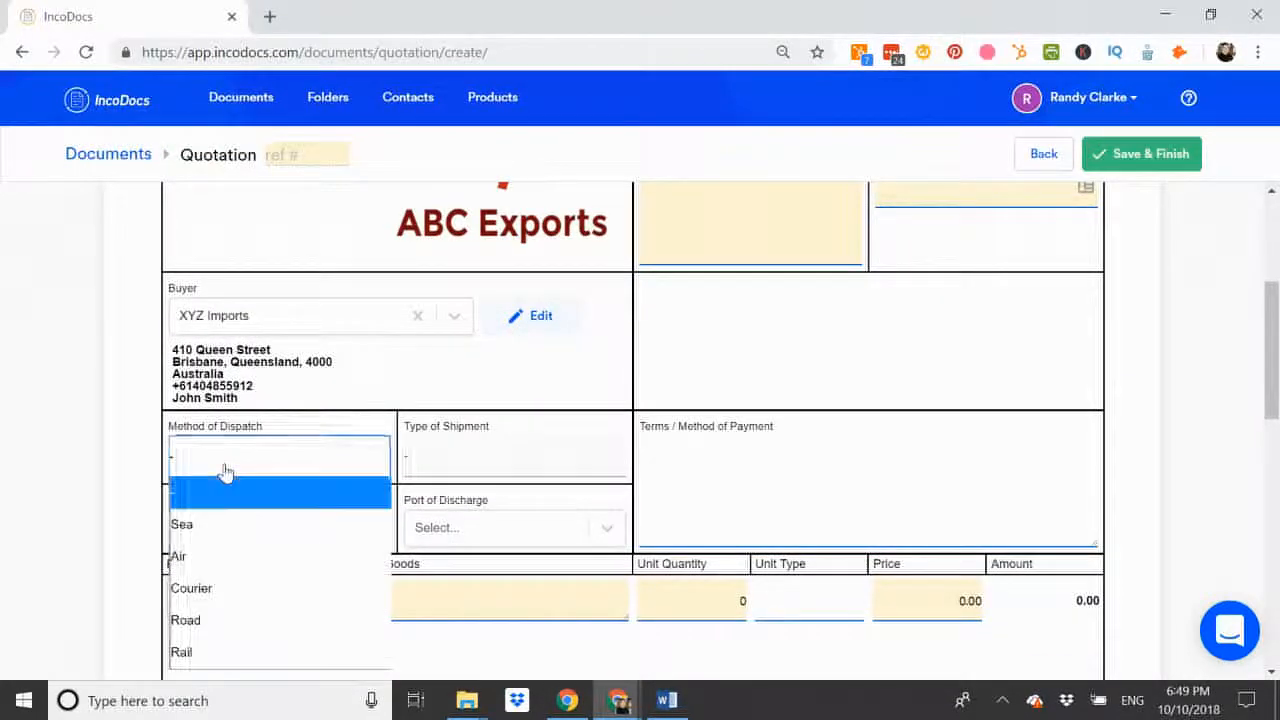
left_click(203, 532)
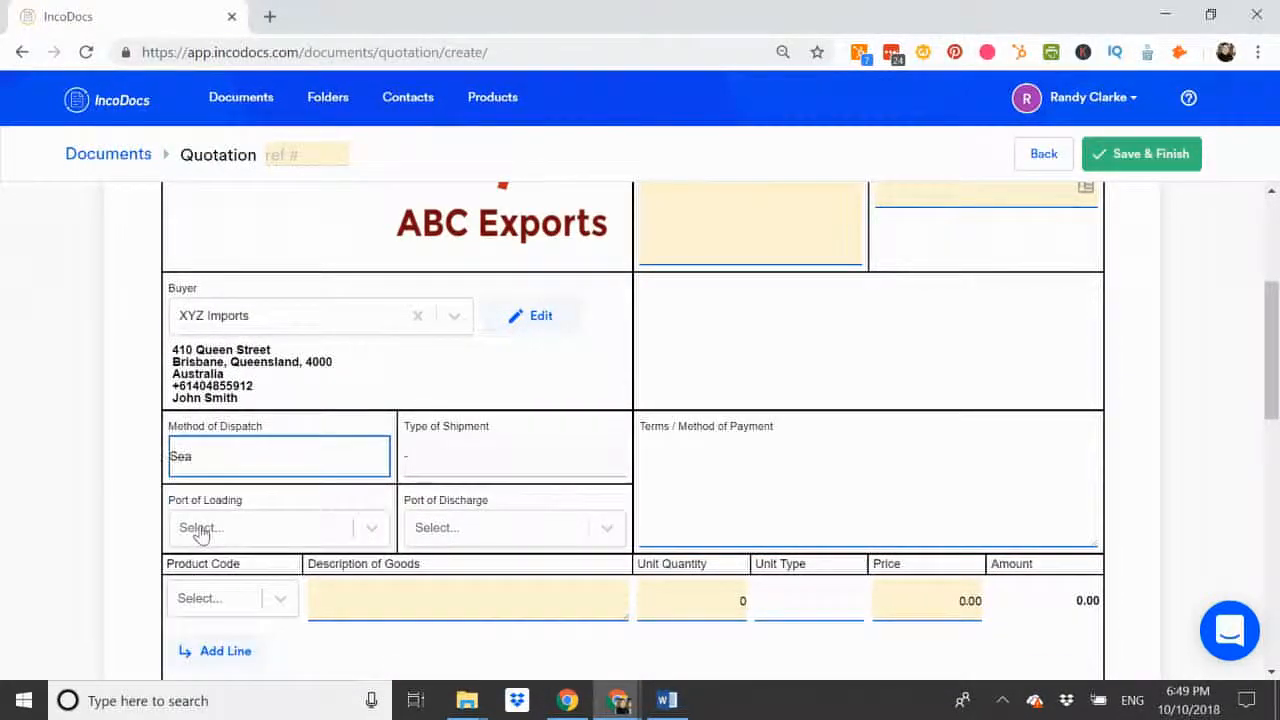
left_click(486, 467)
left_click(438, 556)
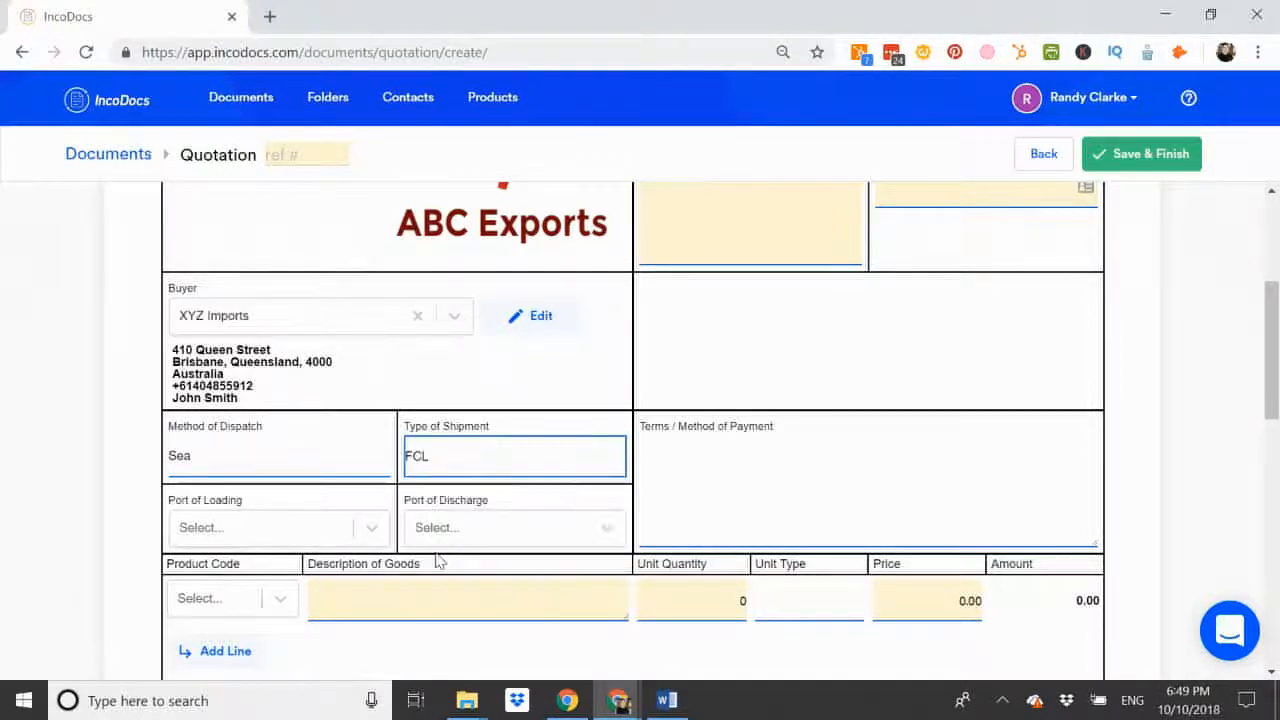
Step: Set the port of loading to United States of America - Long Beach and the port of discharge to Australia - Sydney
left_click(215, 531)
type("long be")
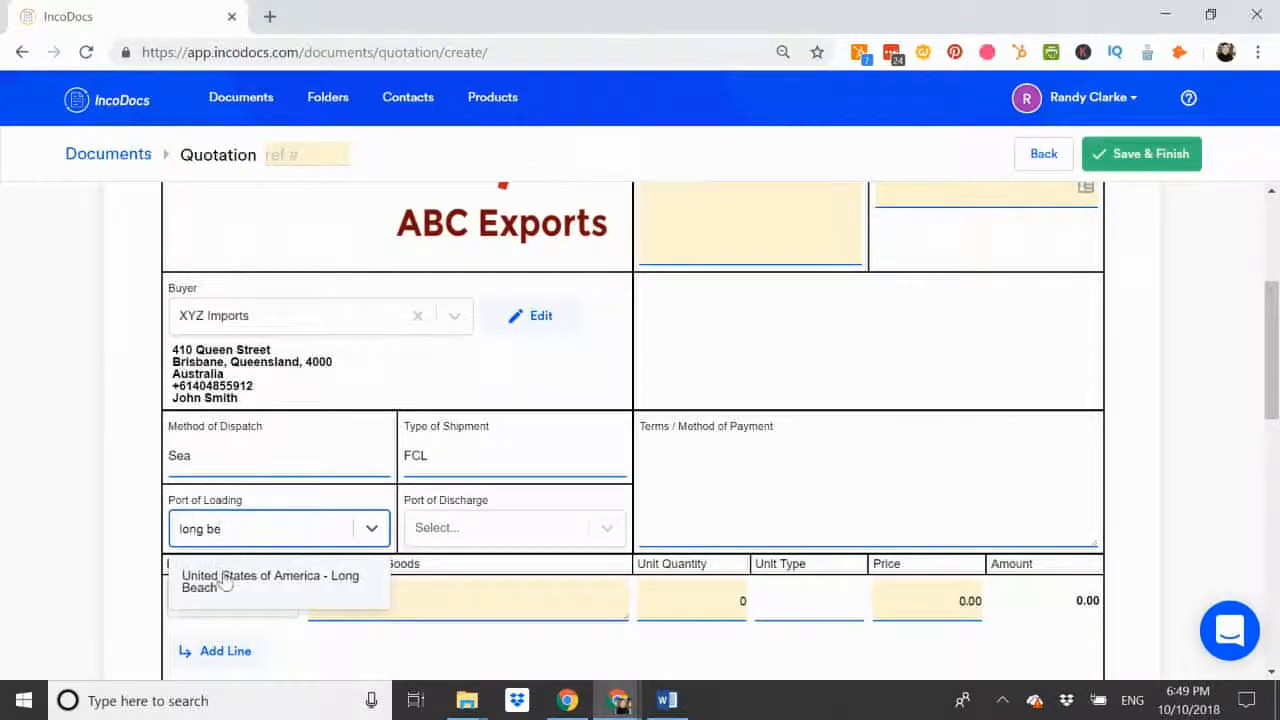
left_click(225, 574)
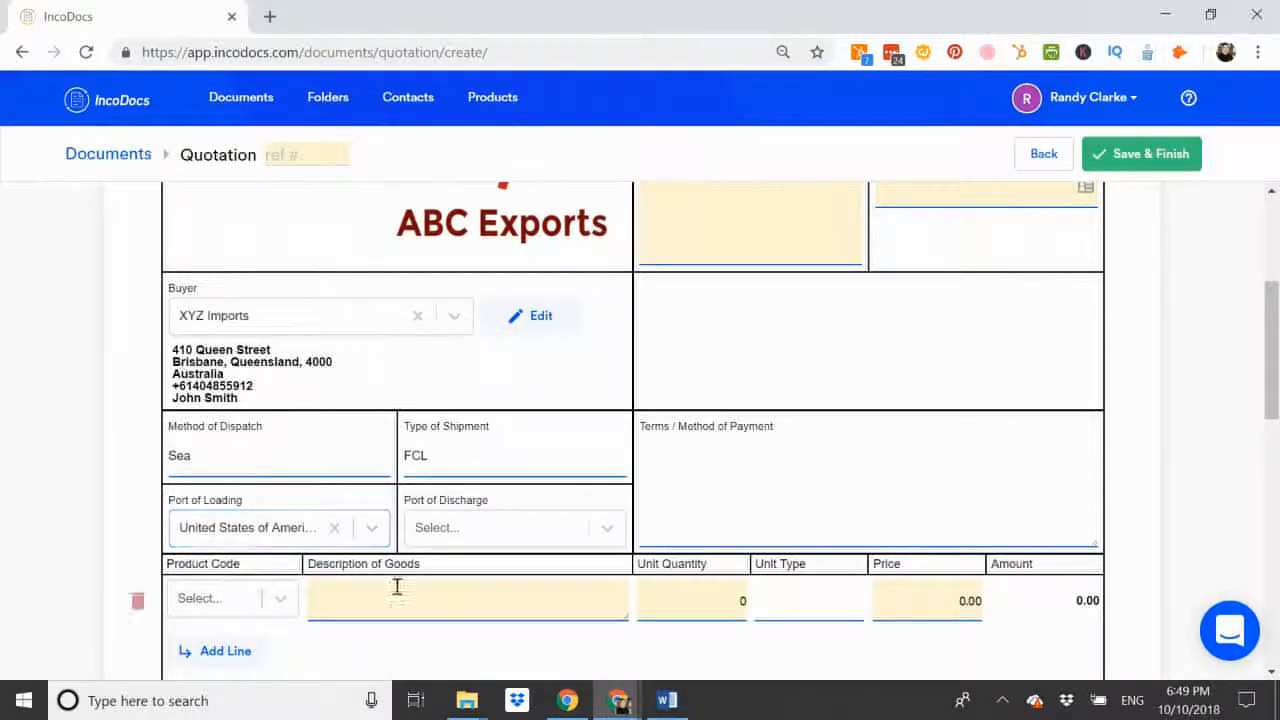
left_click(464, 538)
type("SYDN")
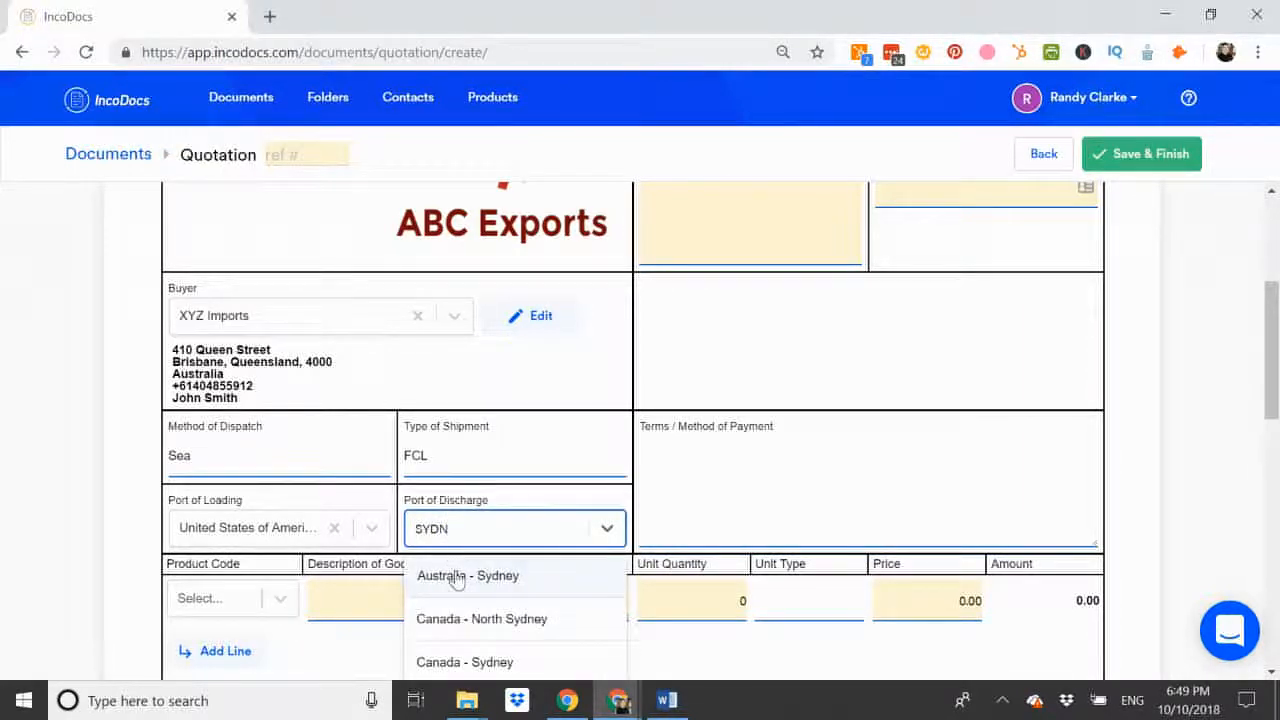
left_click(457, 576)
Step: Enter 555 as the quote number and set the quotation date to 10 Oct 2018
scroll(457, 579, "up", 2)
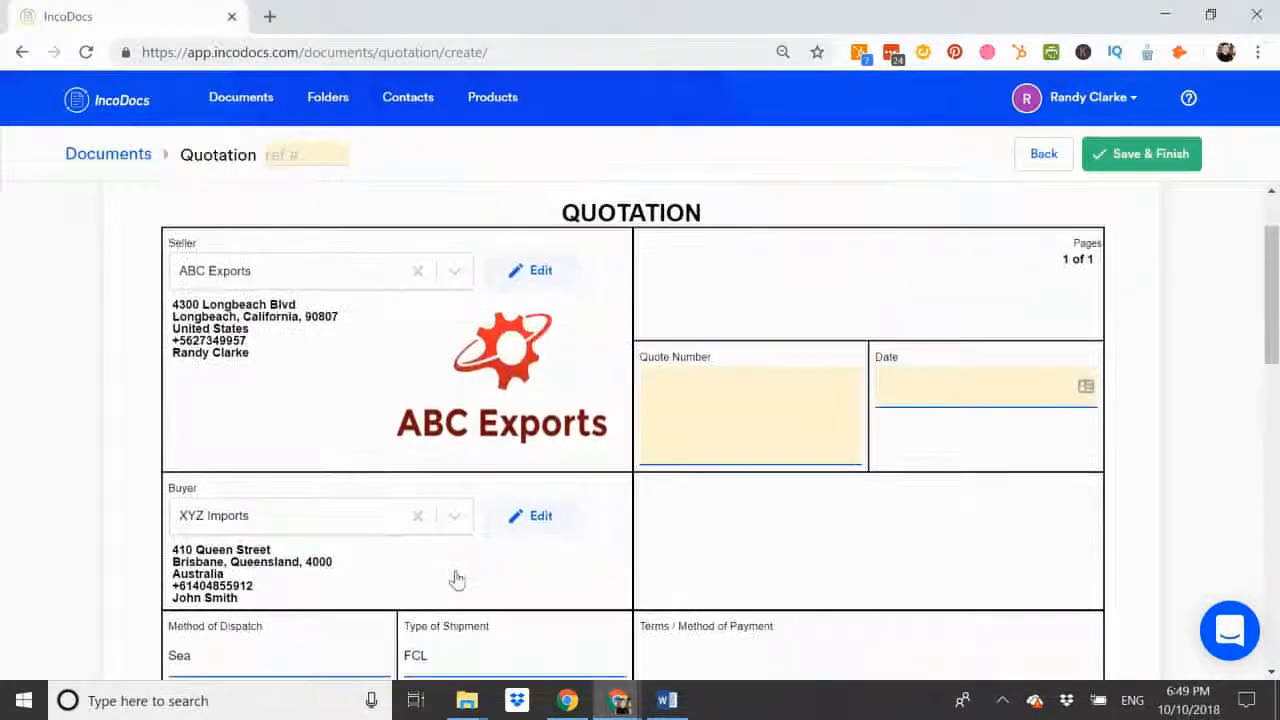
left_click(714, 400)
type("555")
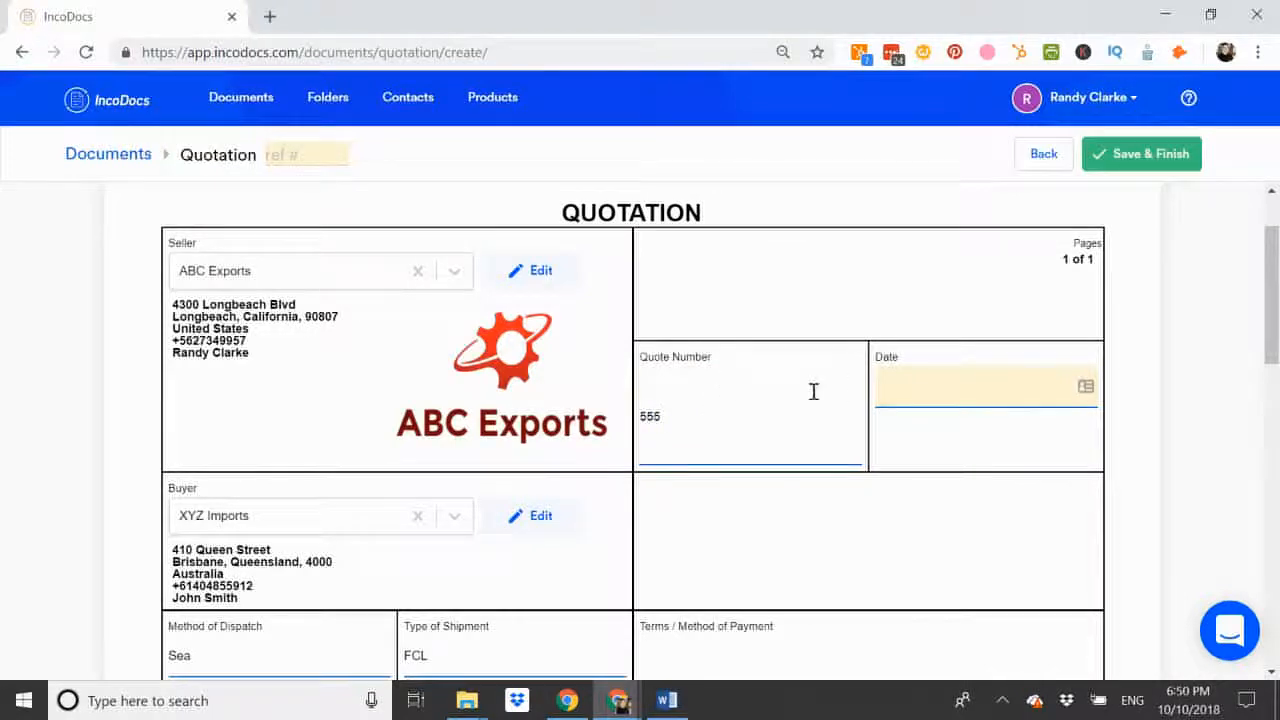
left_click(920, 386)
left_click(959, 494)
Step: Enter the payment terms "50% DEPOSIT, BALANCE UPON BILL OF LADING"
scroll(961, 504, "down", 2)
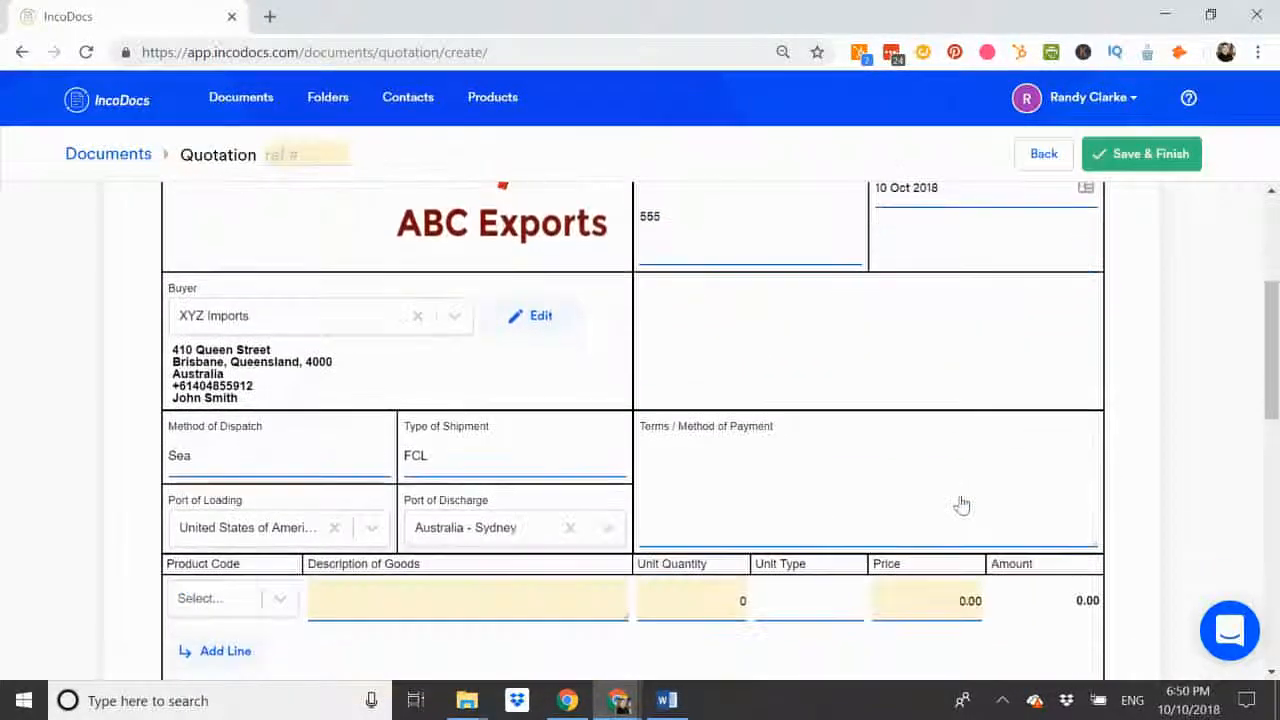
left_click(706, 481)
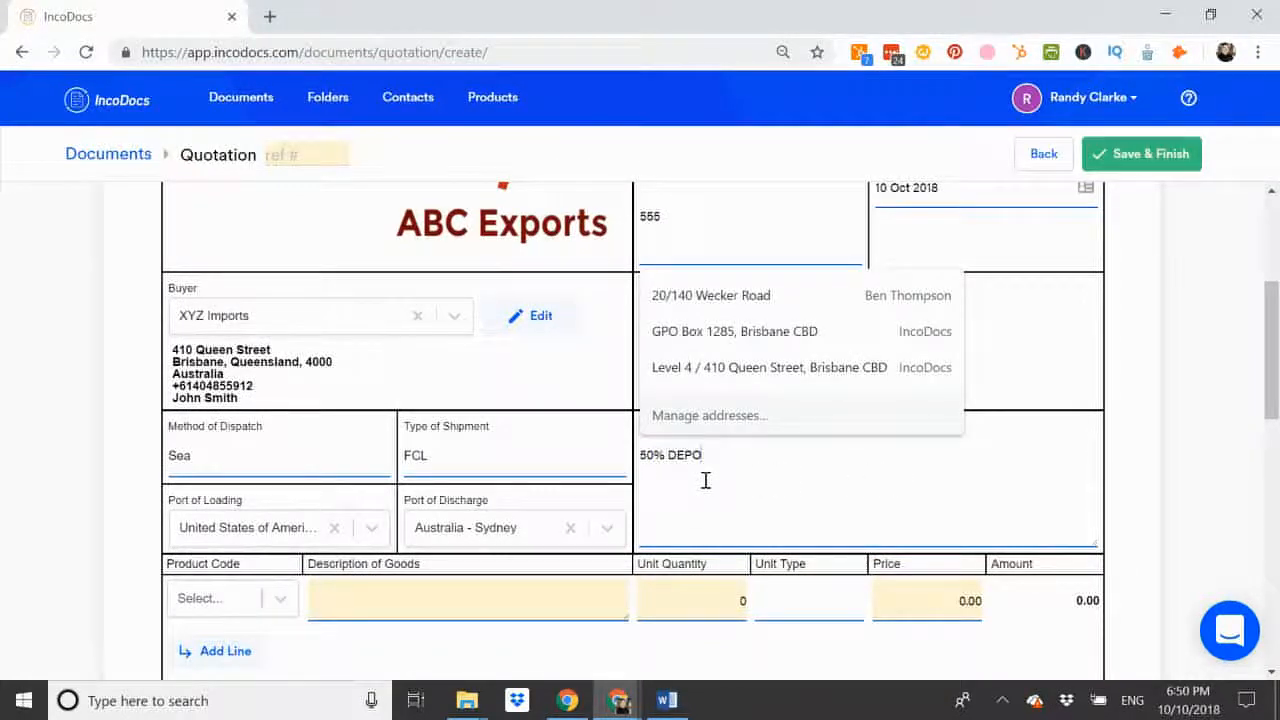
type("50% DEPOS")
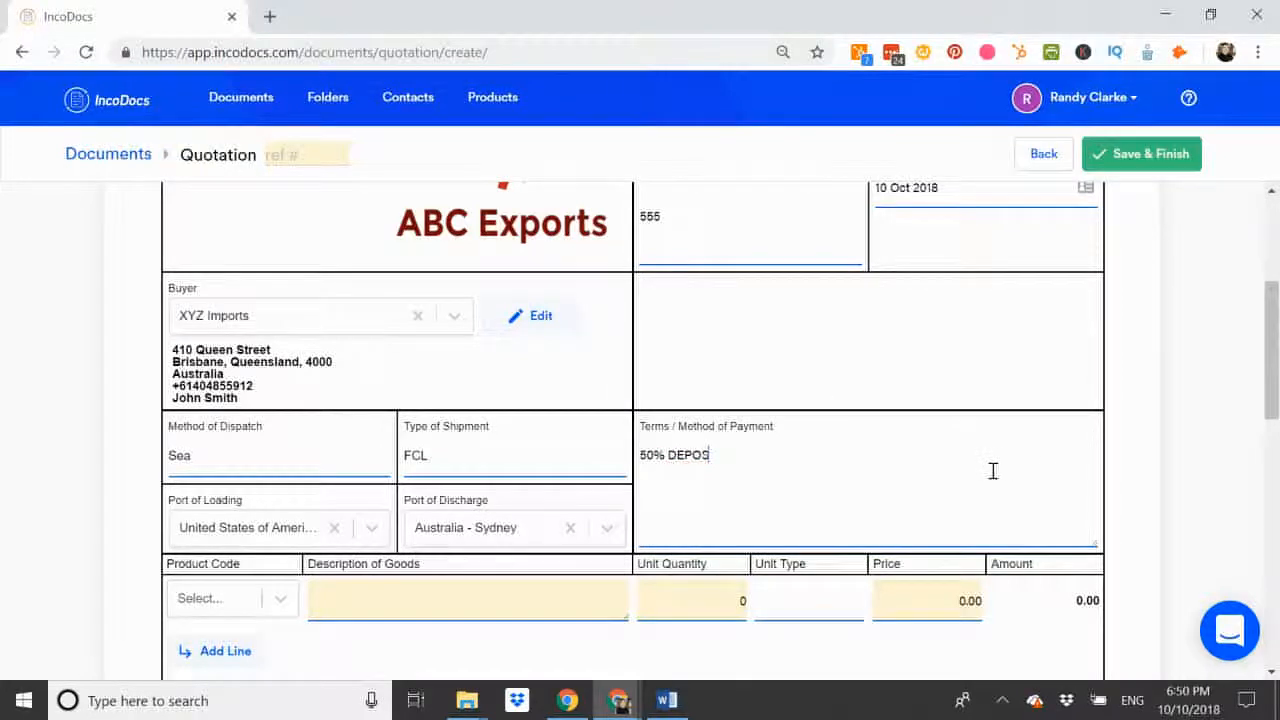
type("IT, BLAN")
key("BackSpace")
key("BackSpace")
key("BackSpace")
type("ALANCE UPON BILL OF LADING")
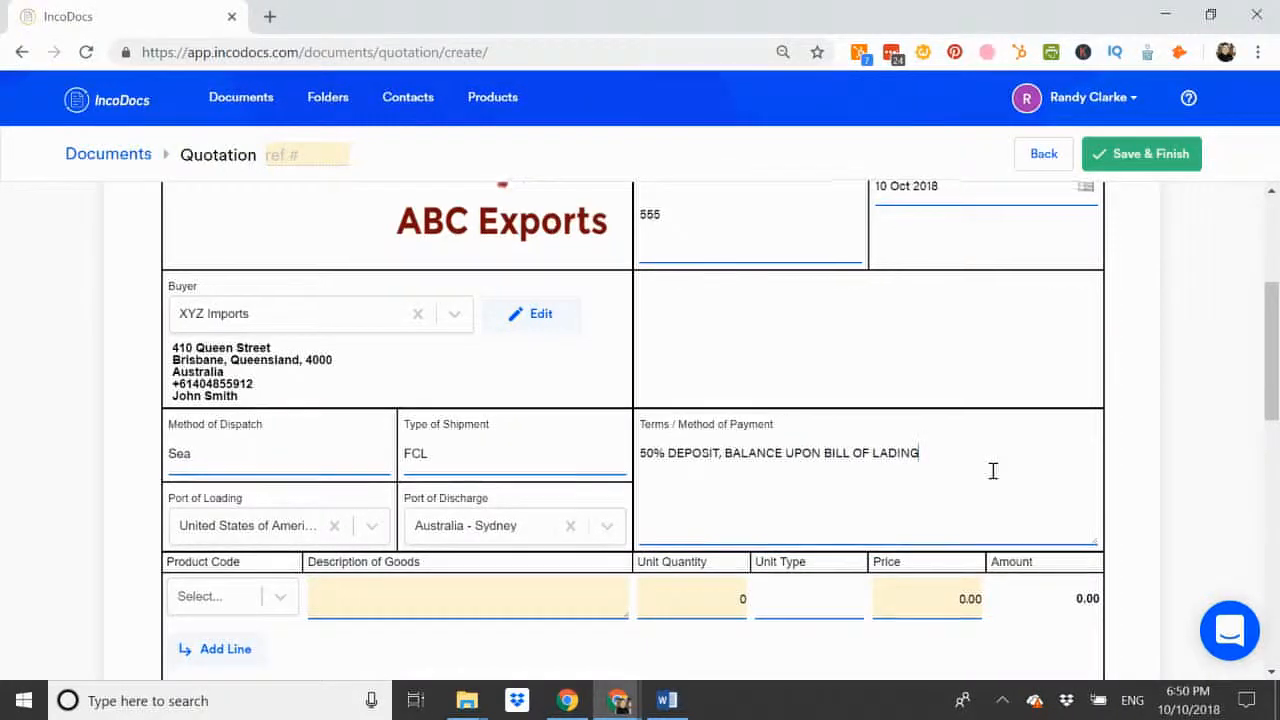
scroll(993, 471, "down", 2)
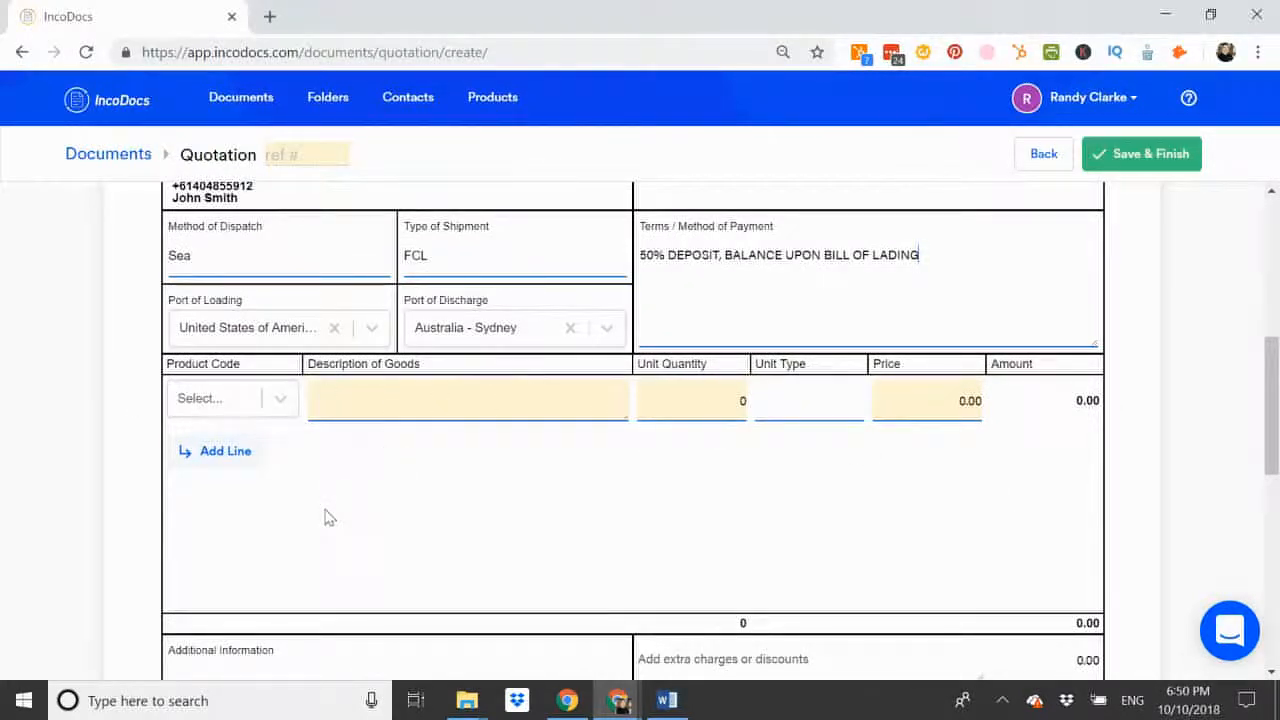
left_click(280, 399)
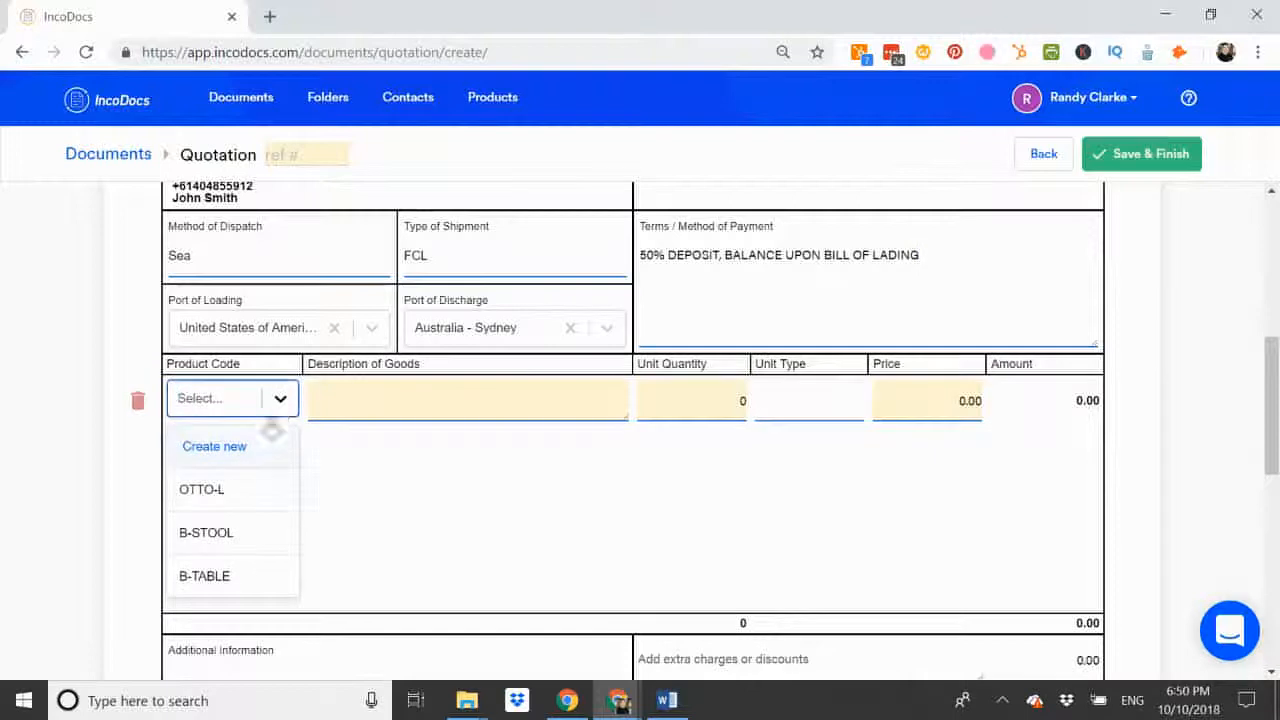
left_click(215, 450)
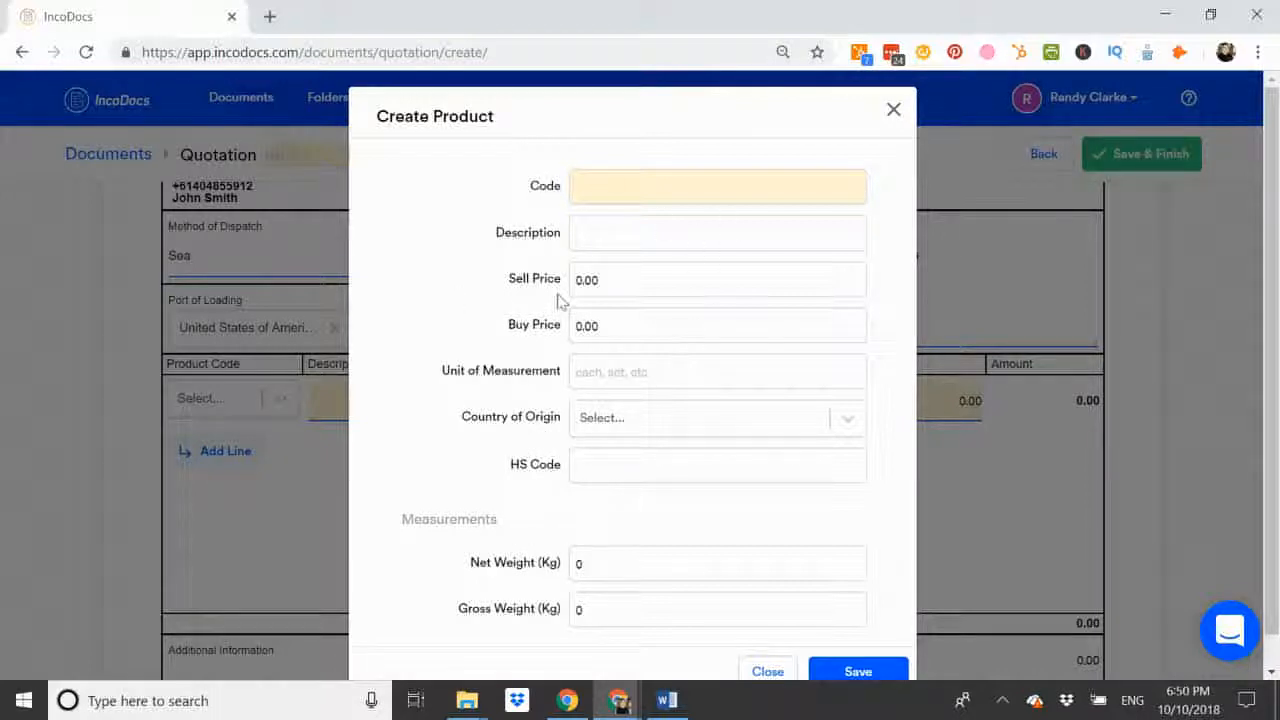
left_click(893, 111)
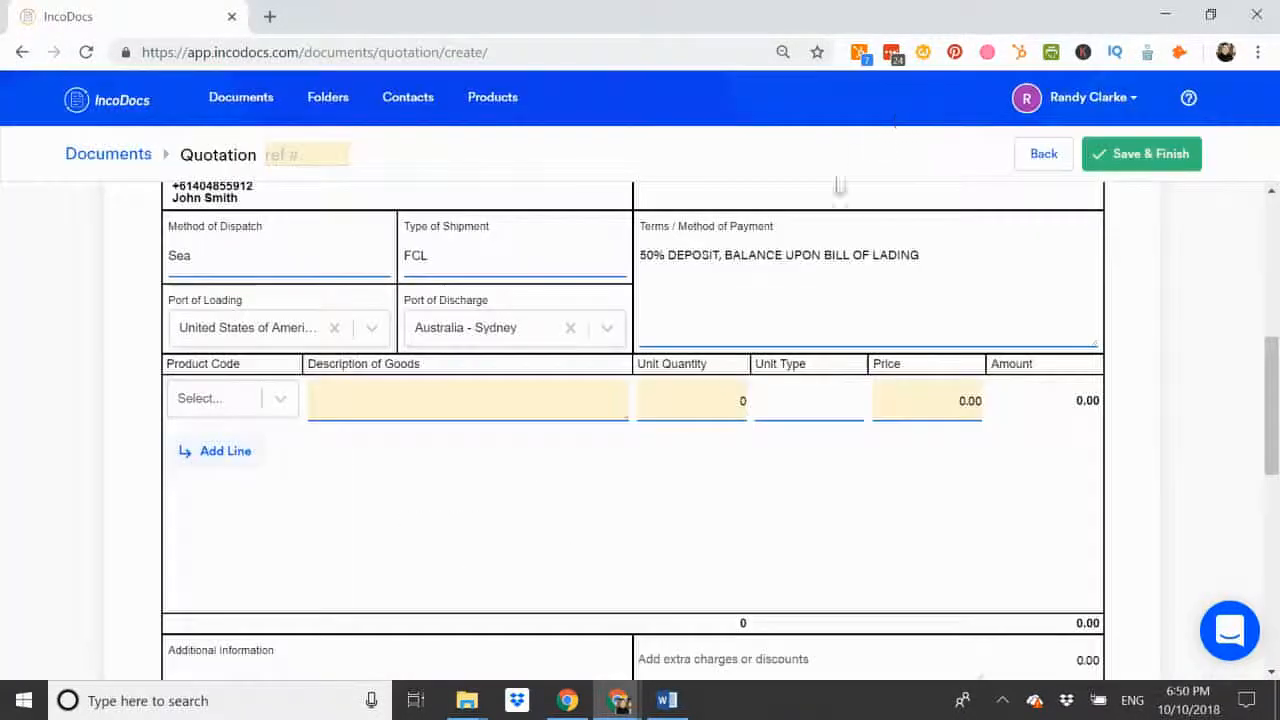
Step: Fill the first goods line with product B-STOOL and a unit quantity of 1000
left_click(280, 398)
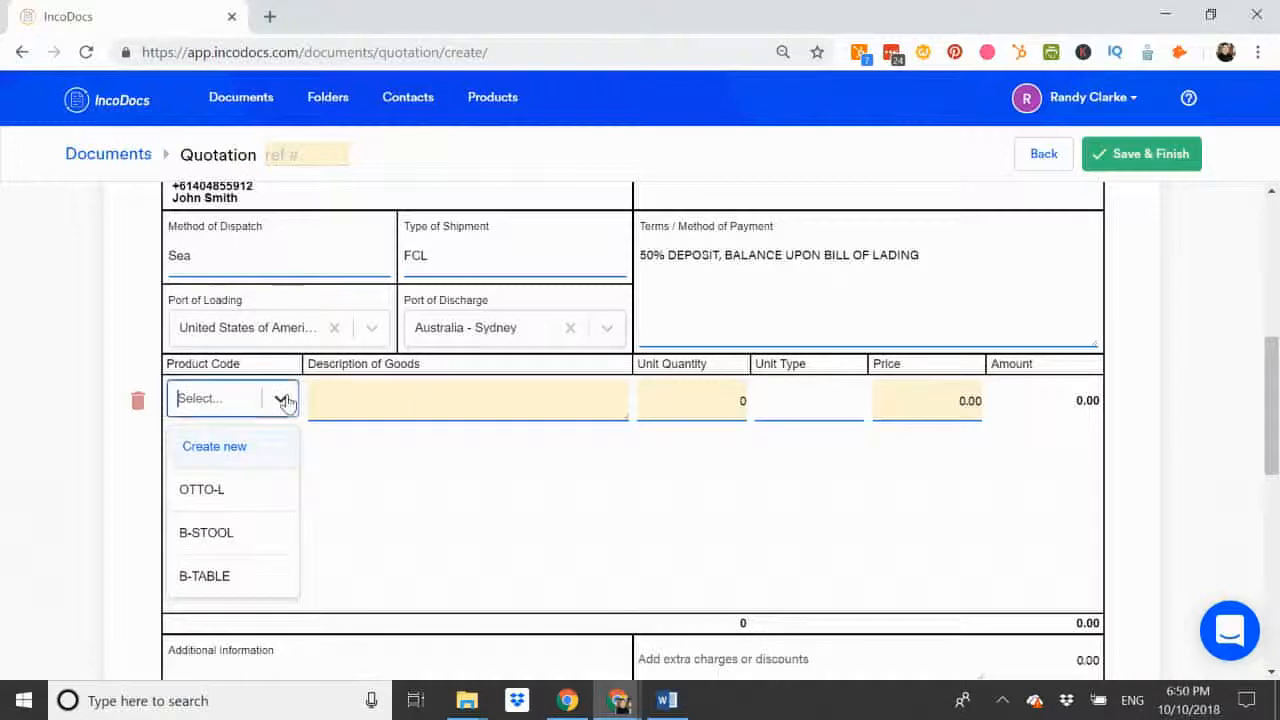
left_click(207, 534)
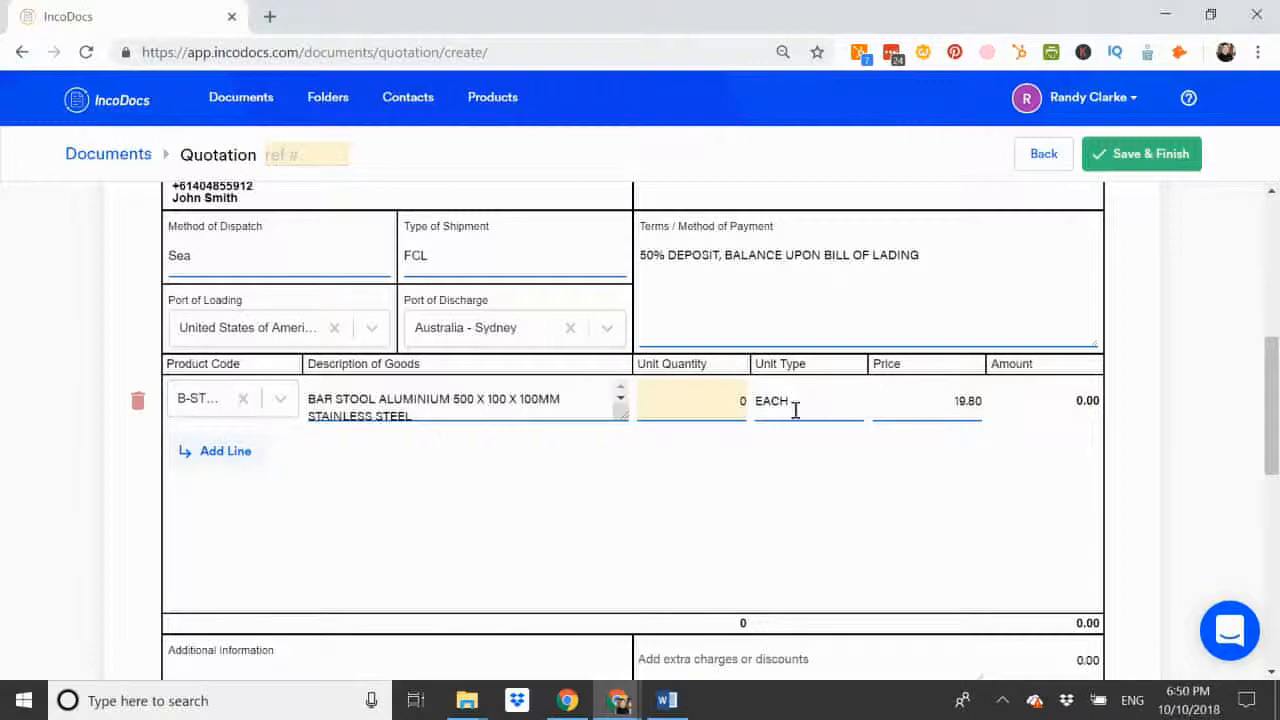
left_click(727, 403)
type("1000")
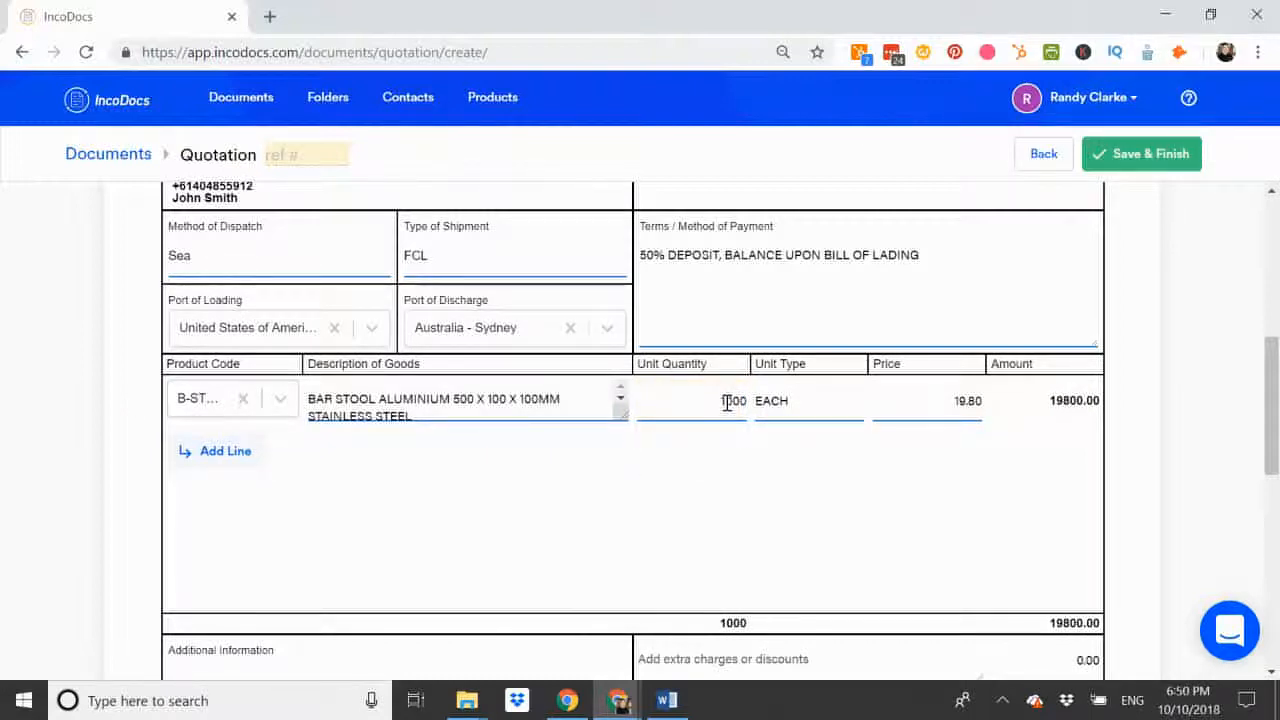
key("Tab")
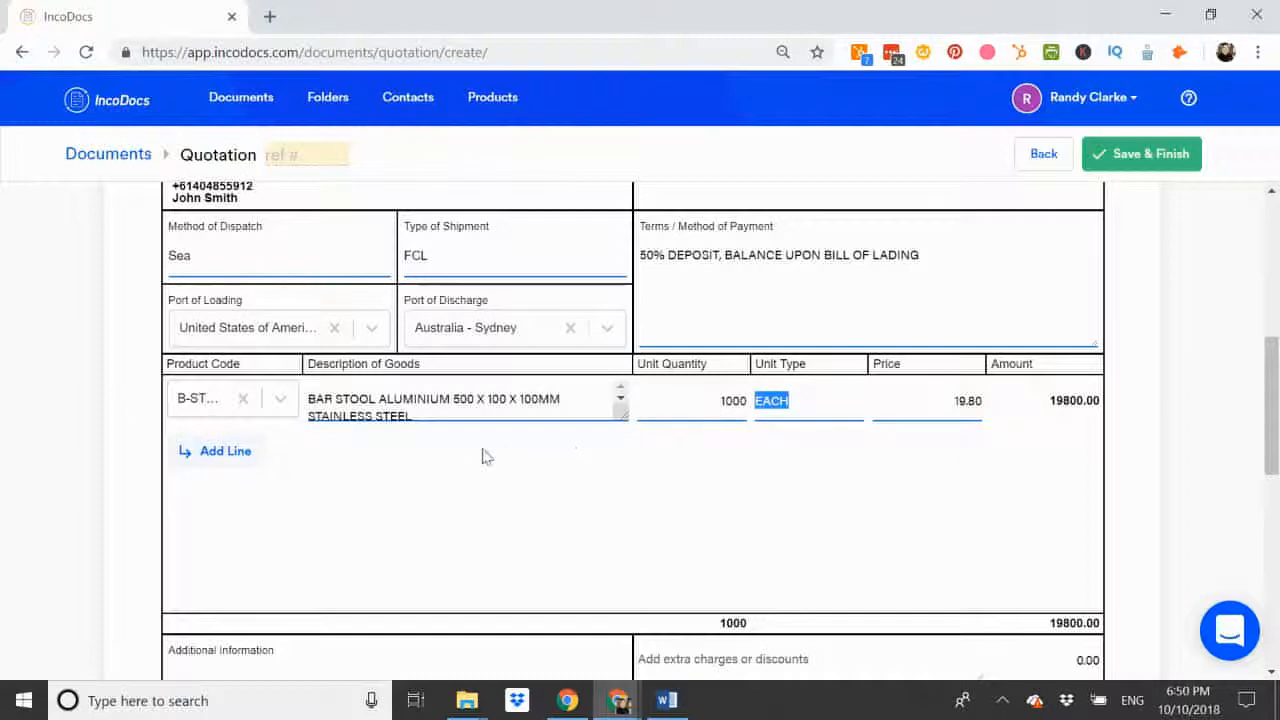
Step: Add a second goods line for product B-TABLE with a unit quantity of 500
left_click(228, 455)
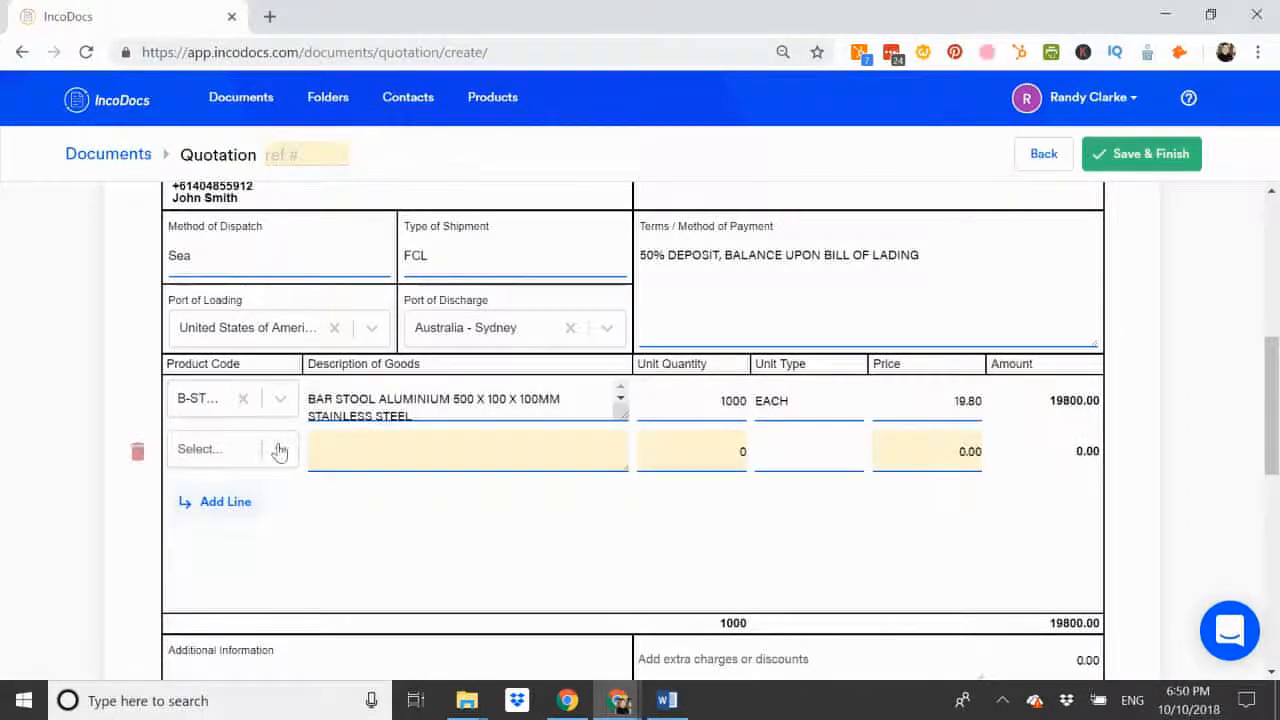
left_click(279, 452)
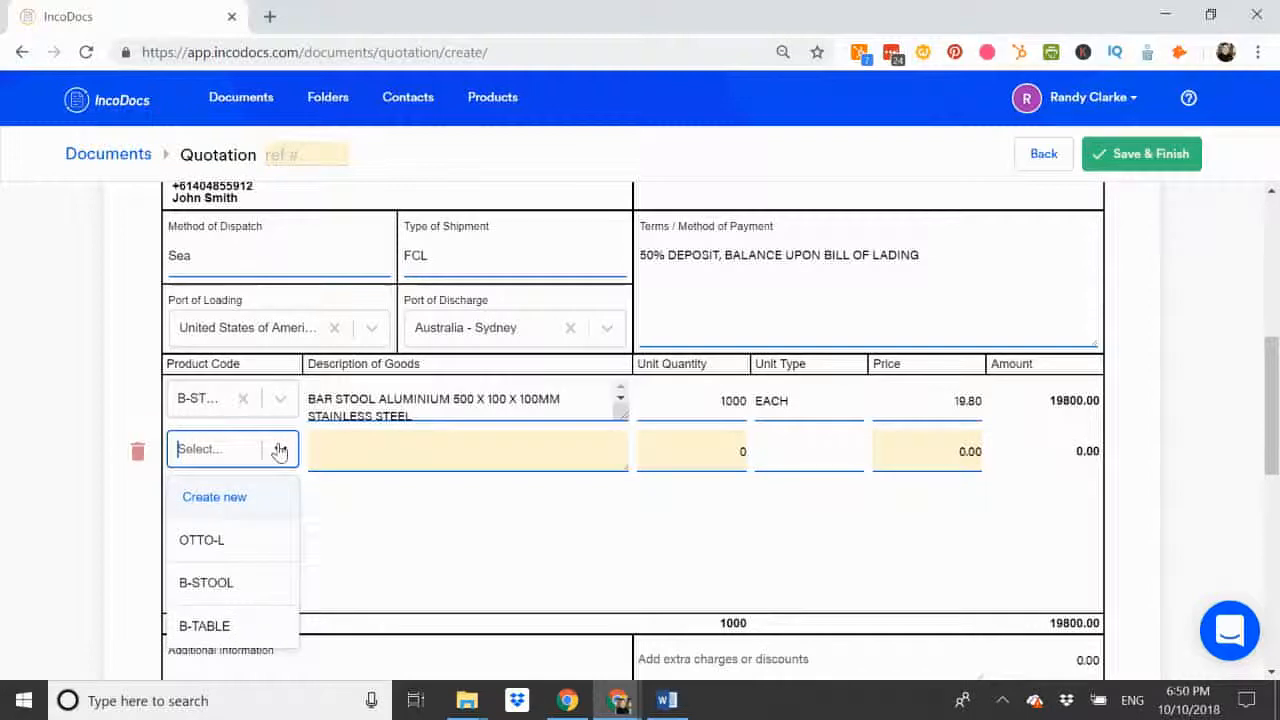
left_click(207, 626)
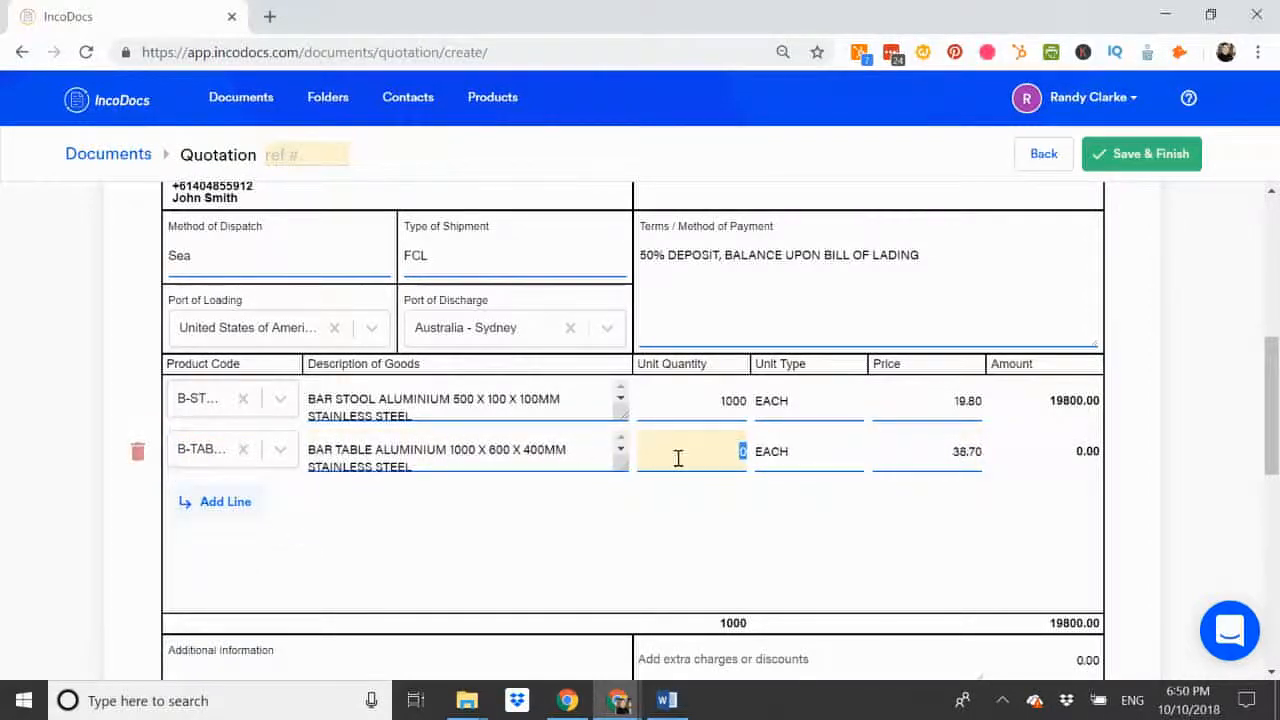
type("500")
key("Tab")
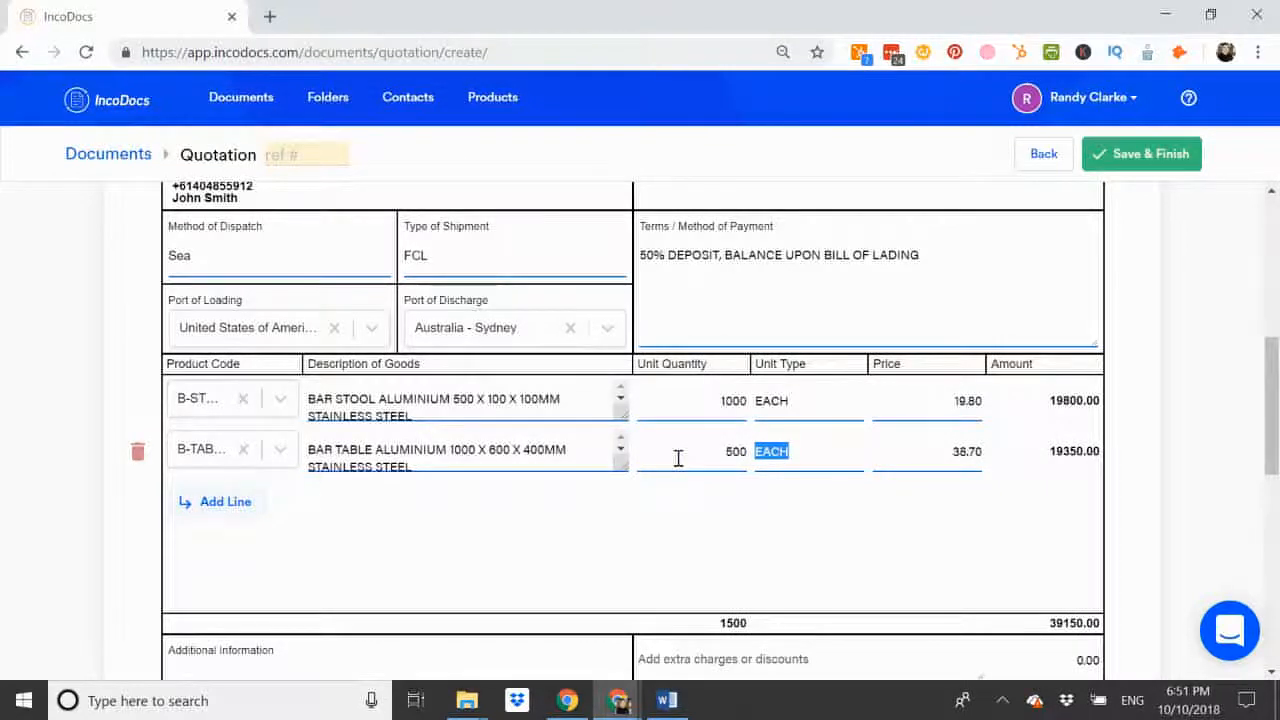
scroll(678, 458, "down", 2)
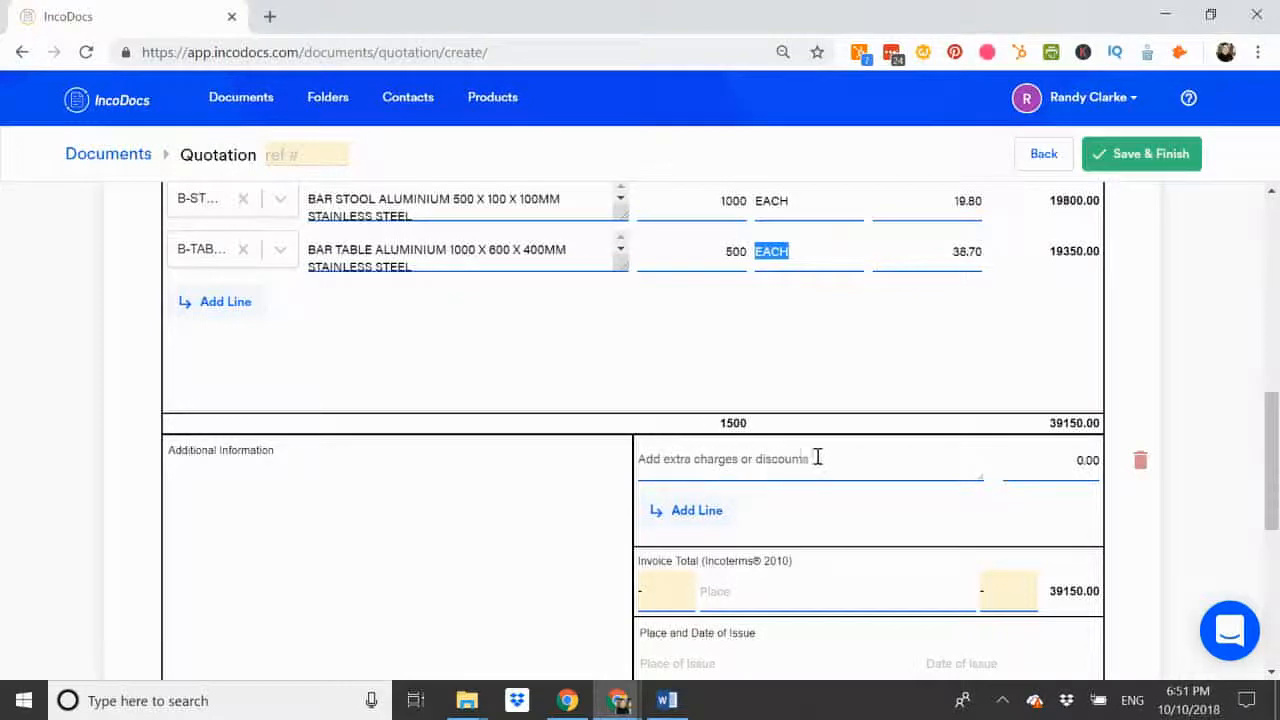
left_click(703, 465)
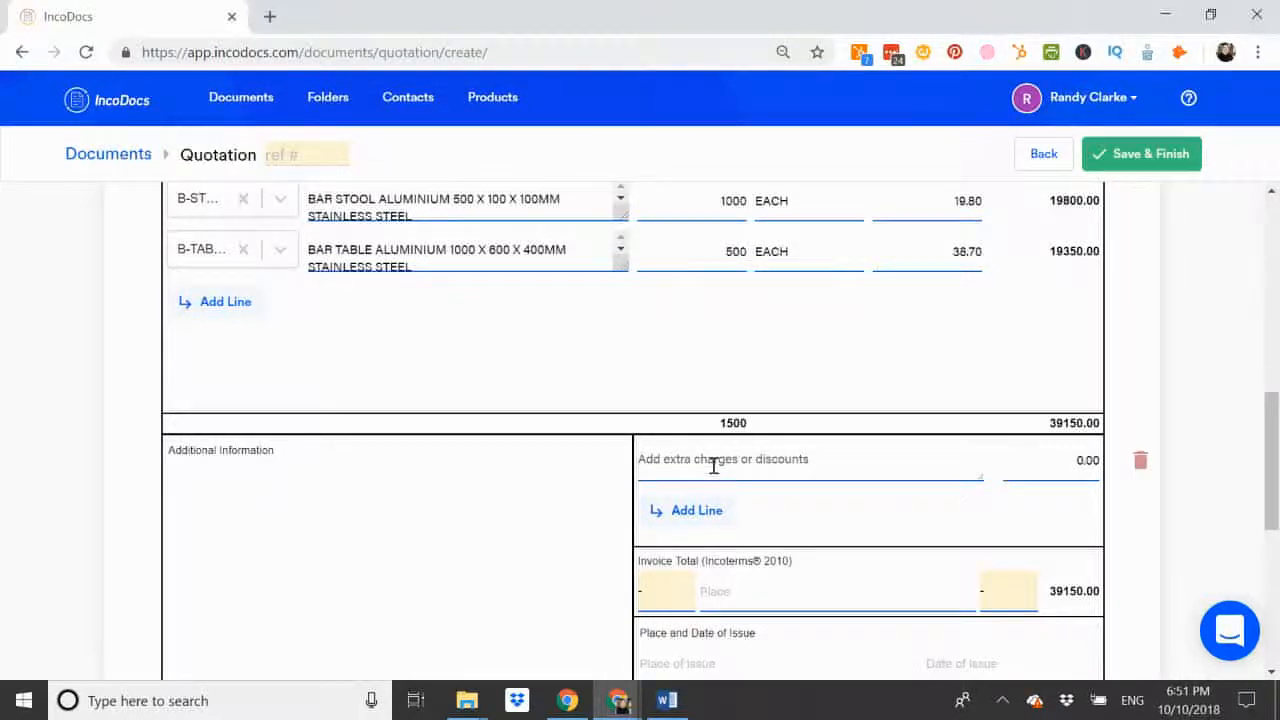
scroll(280, 443, "down", 1)
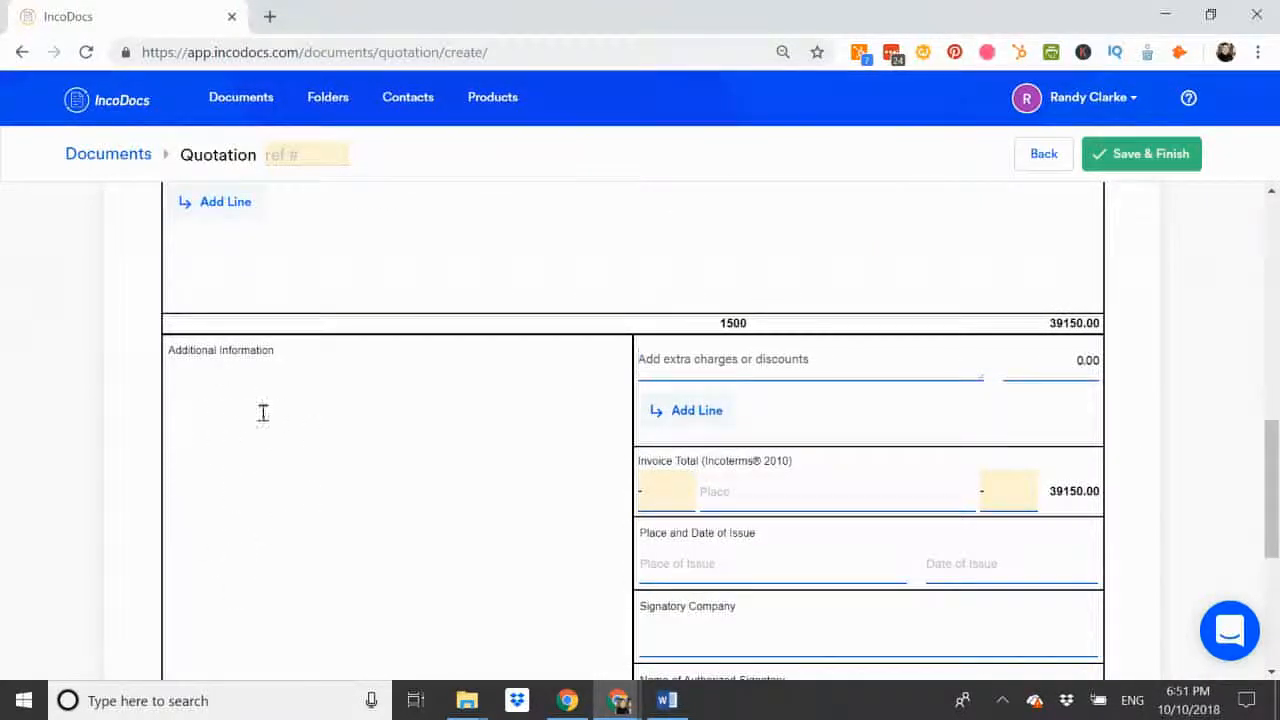
left_click(214, 485)
scroll(295, 490, "down", 1)
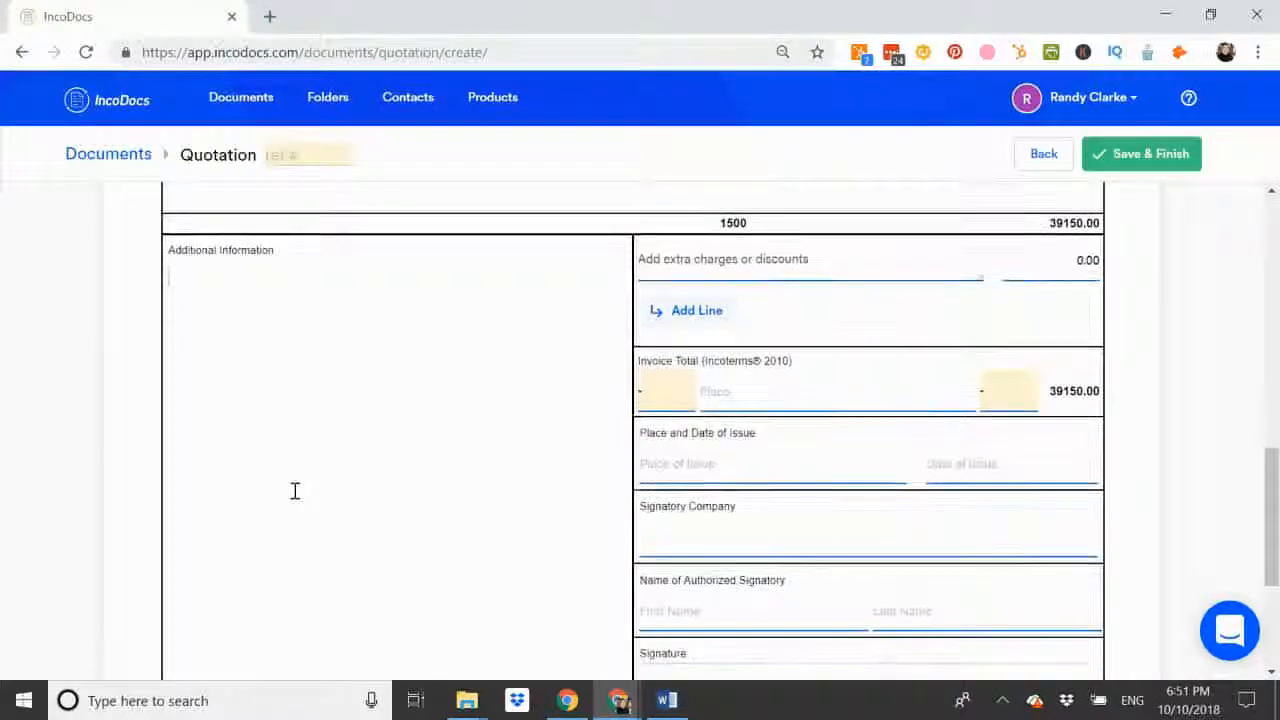
Step: Set the invoice total's Incoterm to FOB, its place to LONGBEACH and its currency to USD
left_click(666, 392)
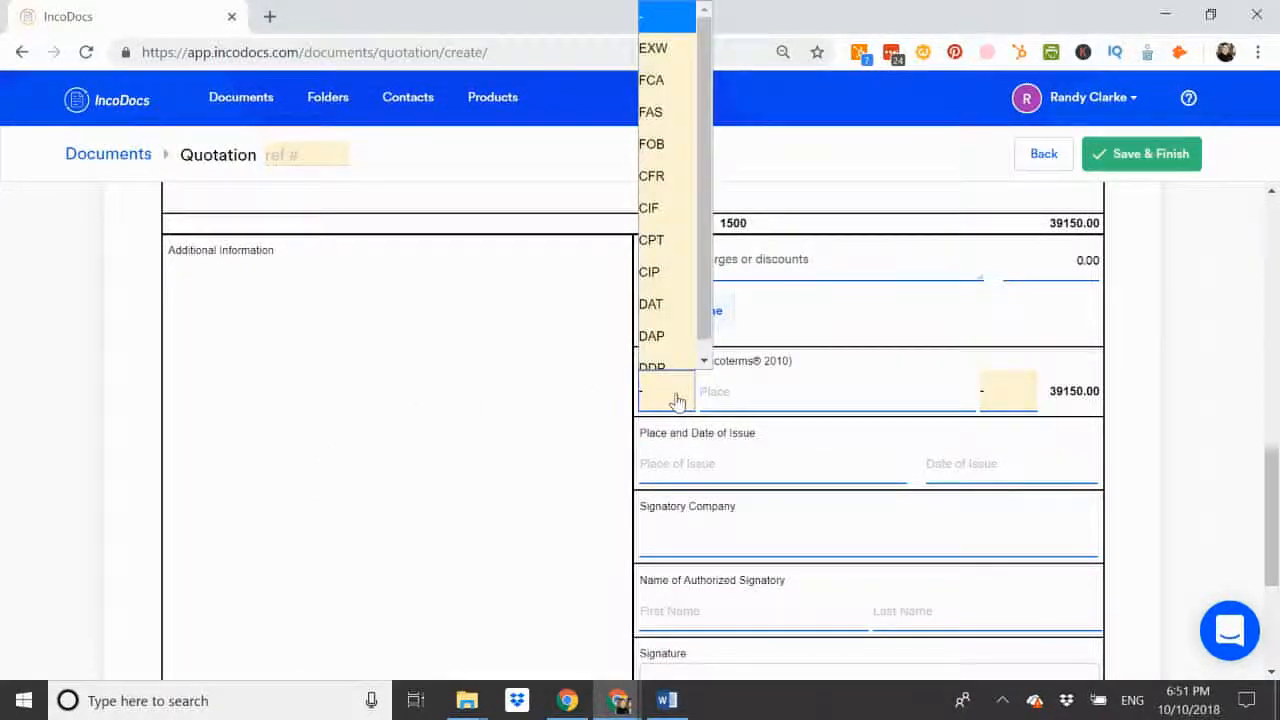
left_click(663, 143)
left_click(721, 389)
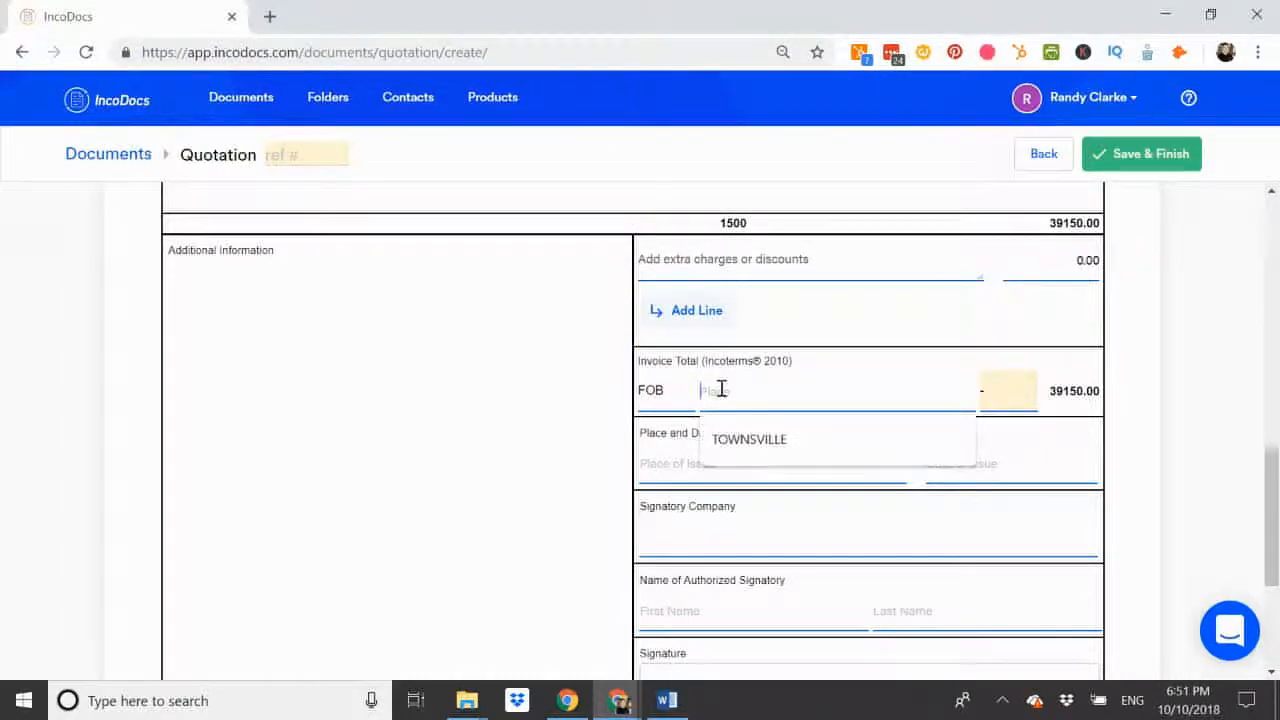
type("LONGBEACH")
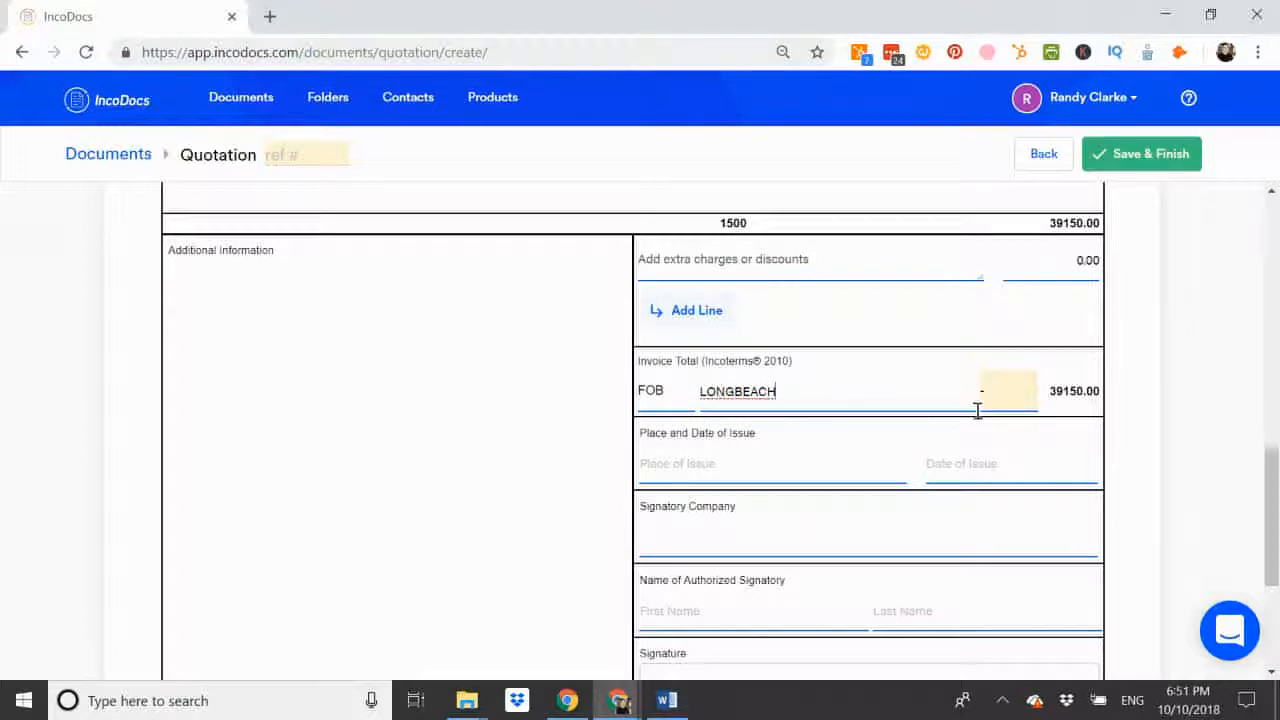
left_click(1010, 400)
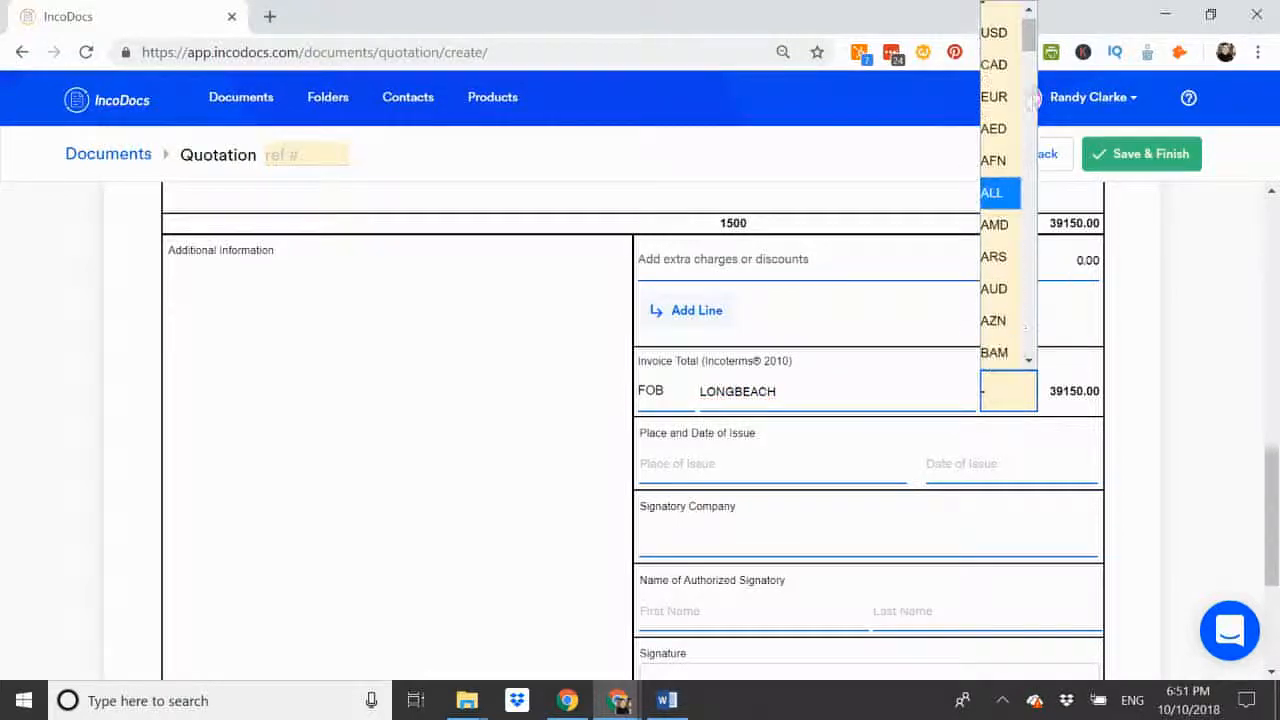
left_click(995, 32)
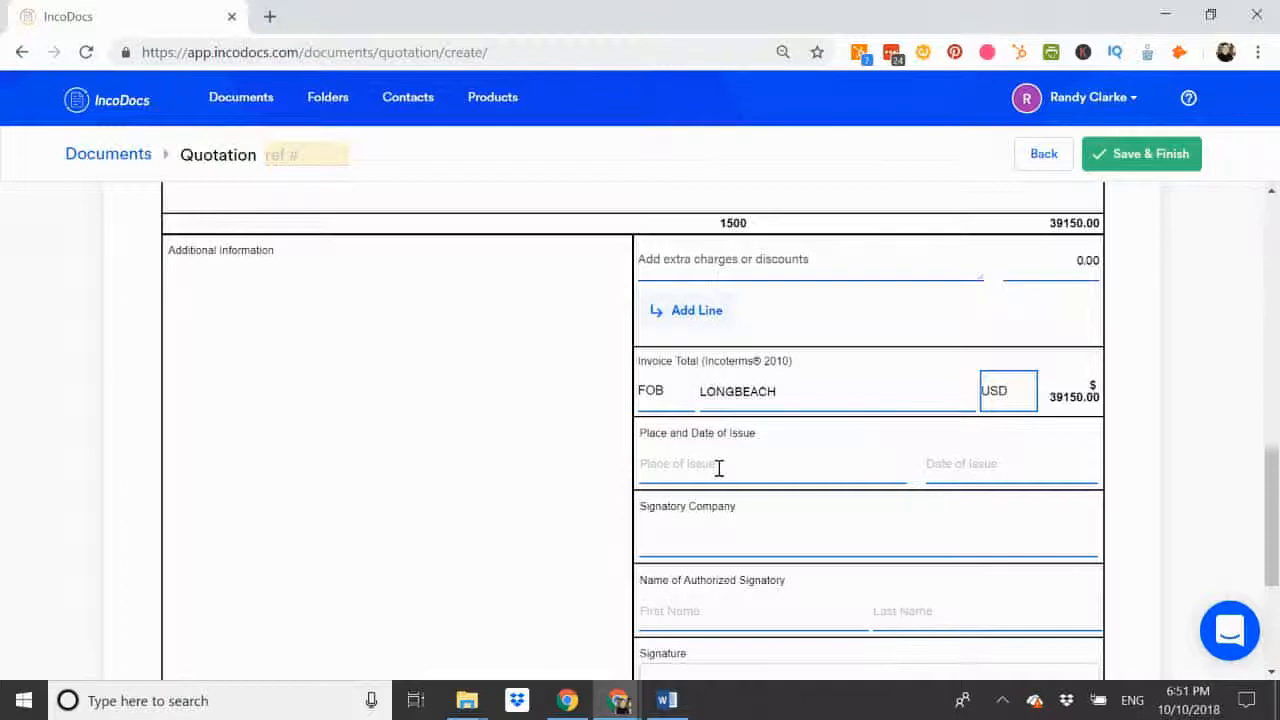
Step: Enter LONGBEACH as the place of issue and 10 Oct 2018 as the date of issue
scroll(719, 468, "down", 2)
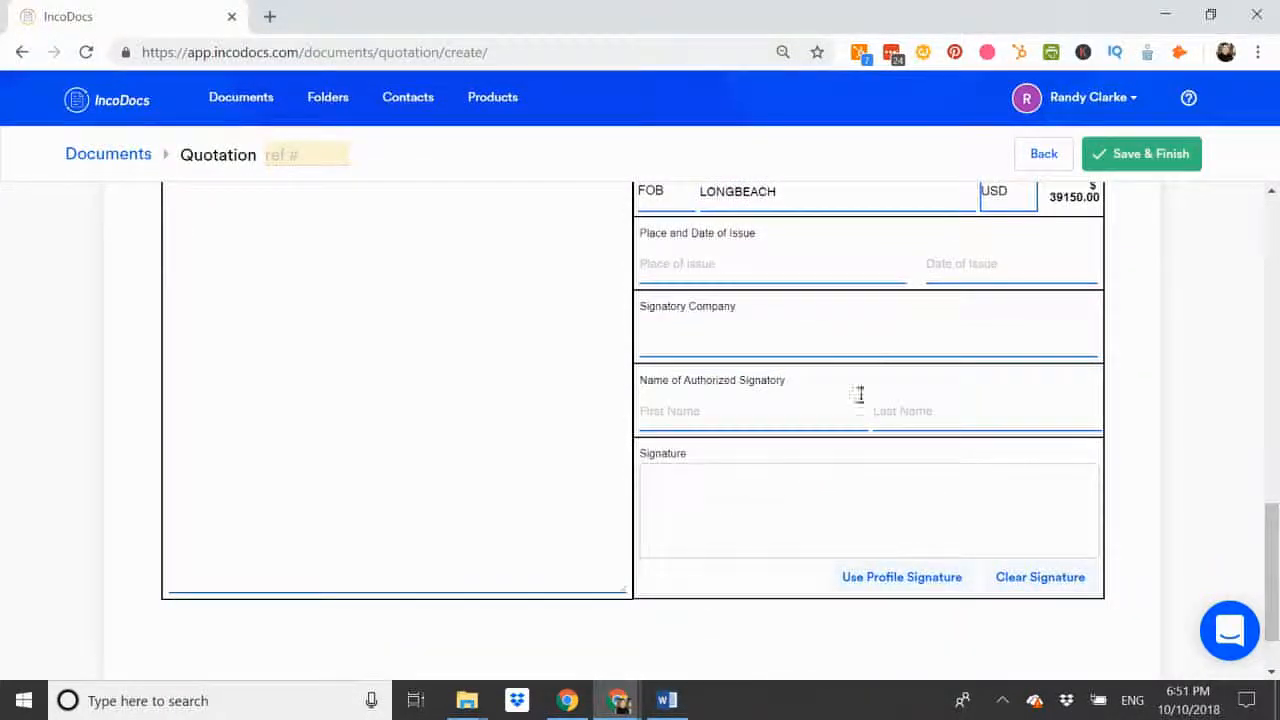
left_click(679, 270)
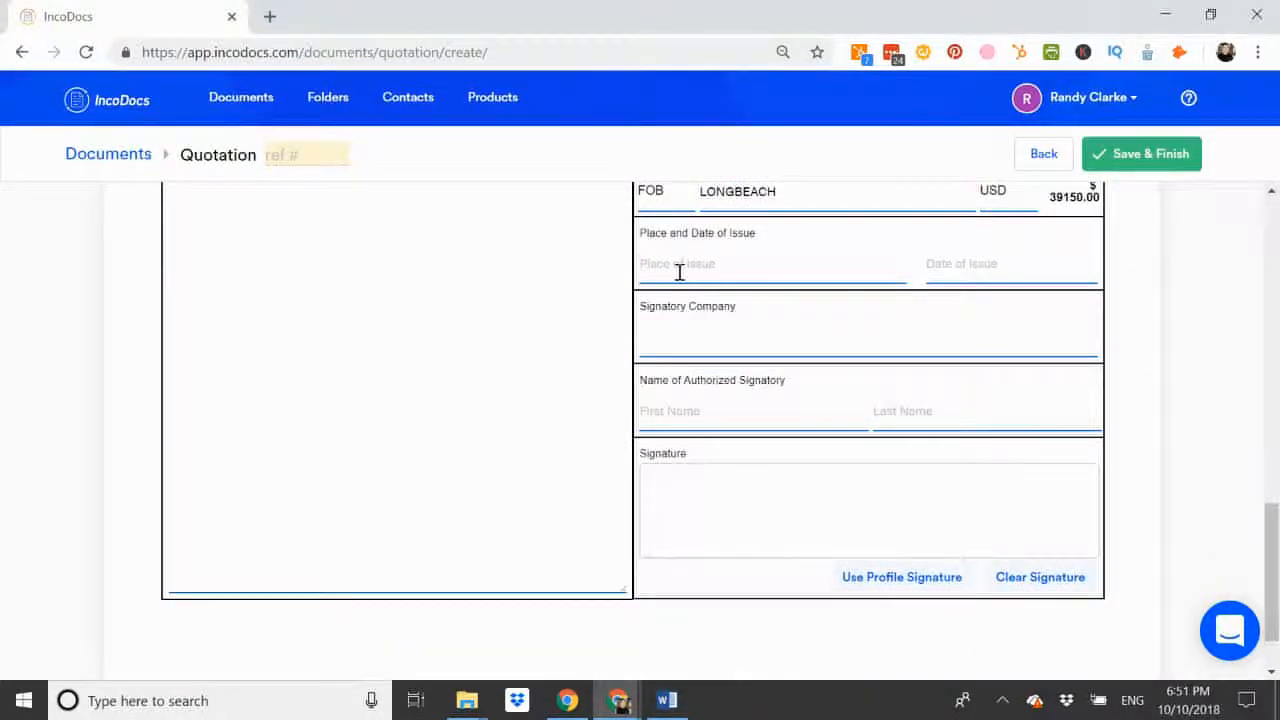
type("LONGBEACH")
left_click(997, 267)
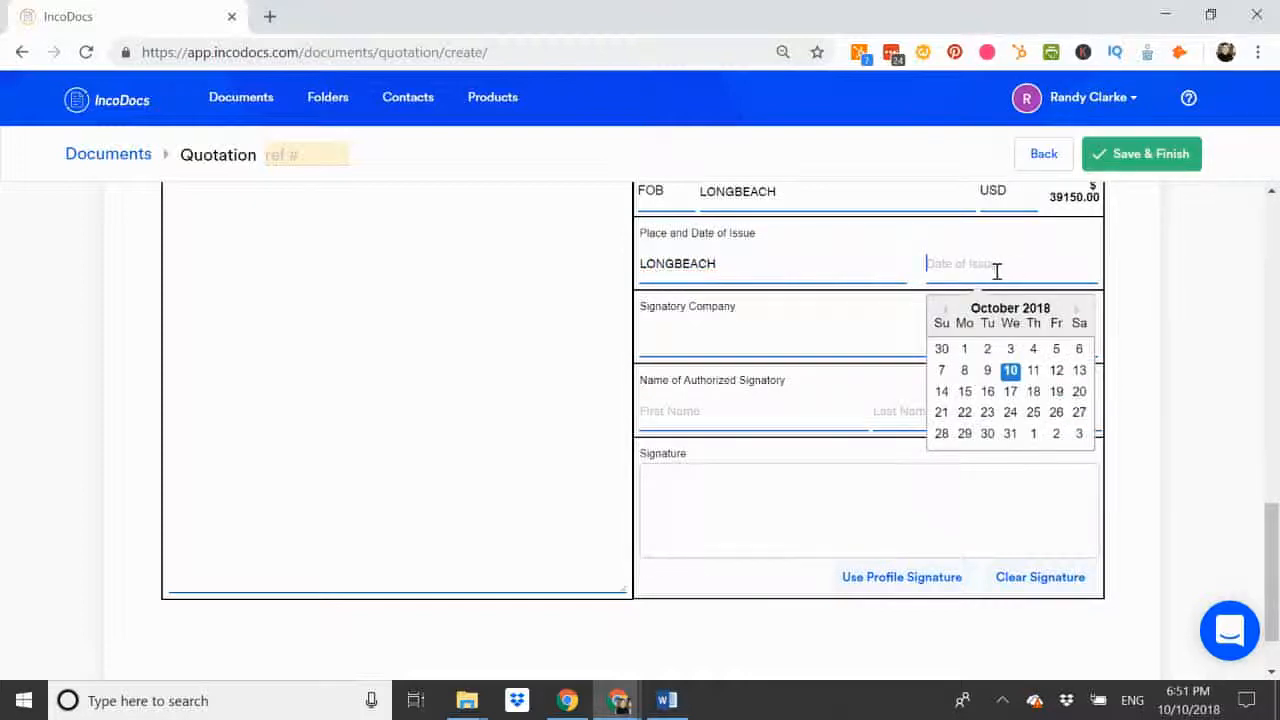
left_click(1008, 368)
Step: Enter ABC EXPORTS as the signatory company and fill in the authorized signatory's first and last name
left_click(727, 346)
type("ABC EXPORTS")
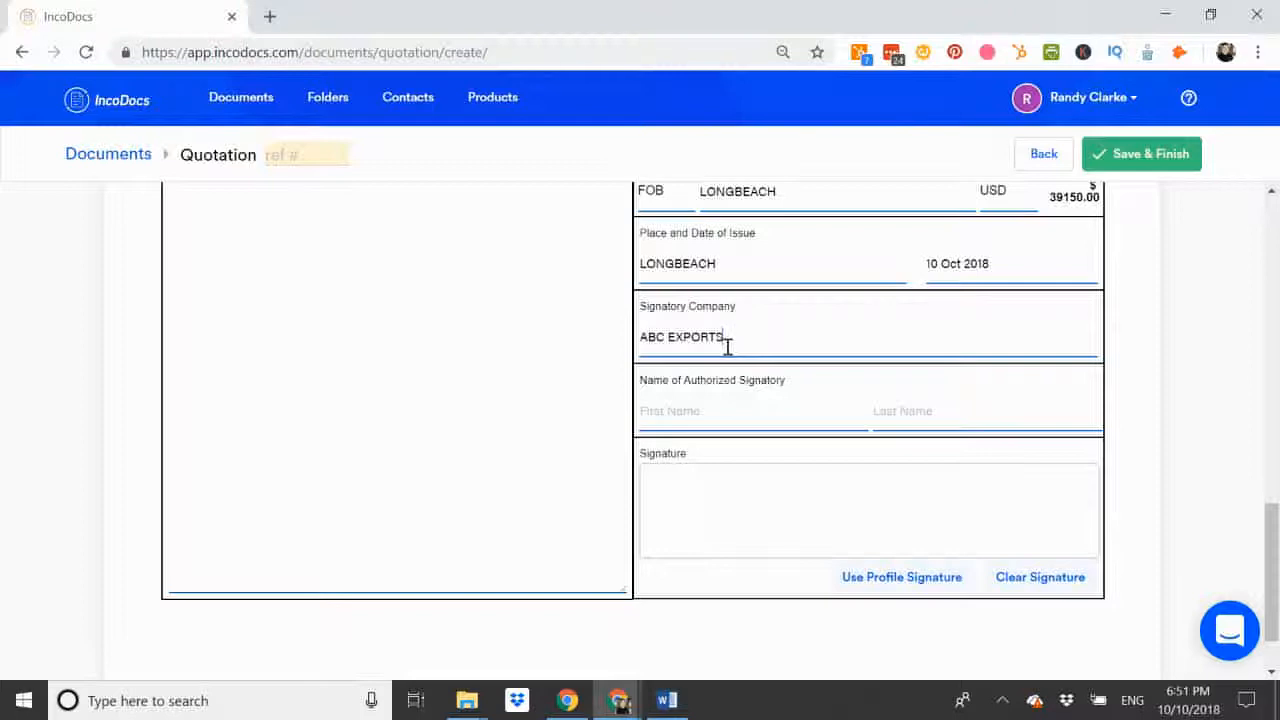
left_click(716, 415)
type("RANDY")
key("Tab")
type("CL")
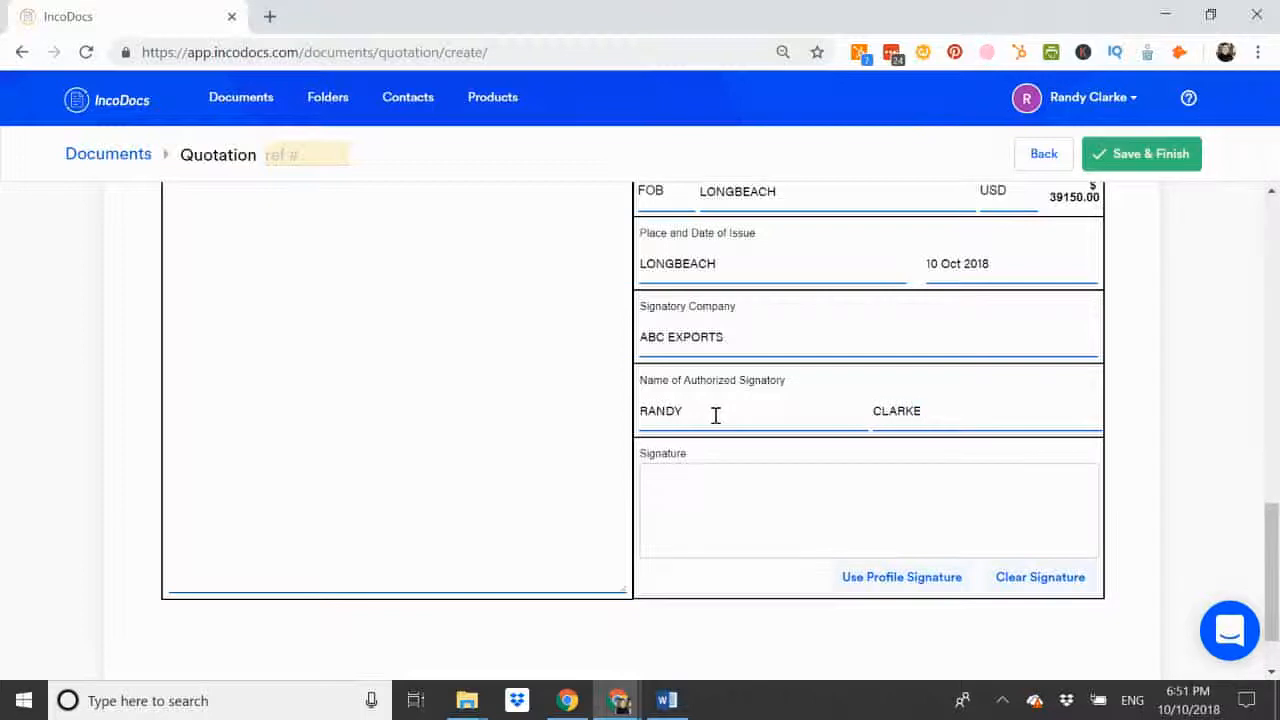
Step: Draw a freehand signature in the signature box and clear it
scroll(716, 415, "down", 1)
mouse_move(725, 410)
left_mouse_down()
mouse_move(703, 446)
mouse_move(708, 414)
mouse_move(759, 443)
left_mouse_up()
mouse_move(823, 404)
left_mouse_down()
mouse_move(769, 432)
mouse_move(817, 440)
mouse_move(805, 441)
left_mouse_up()
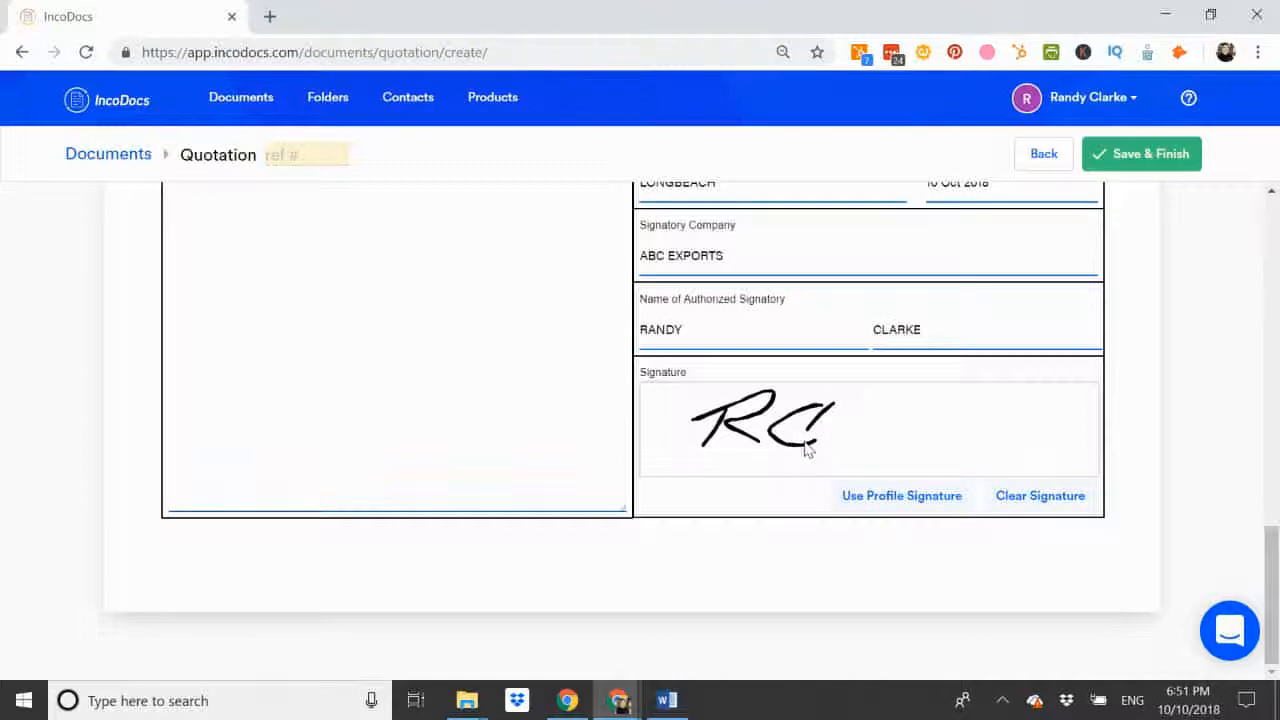
left_click(1016, 494)
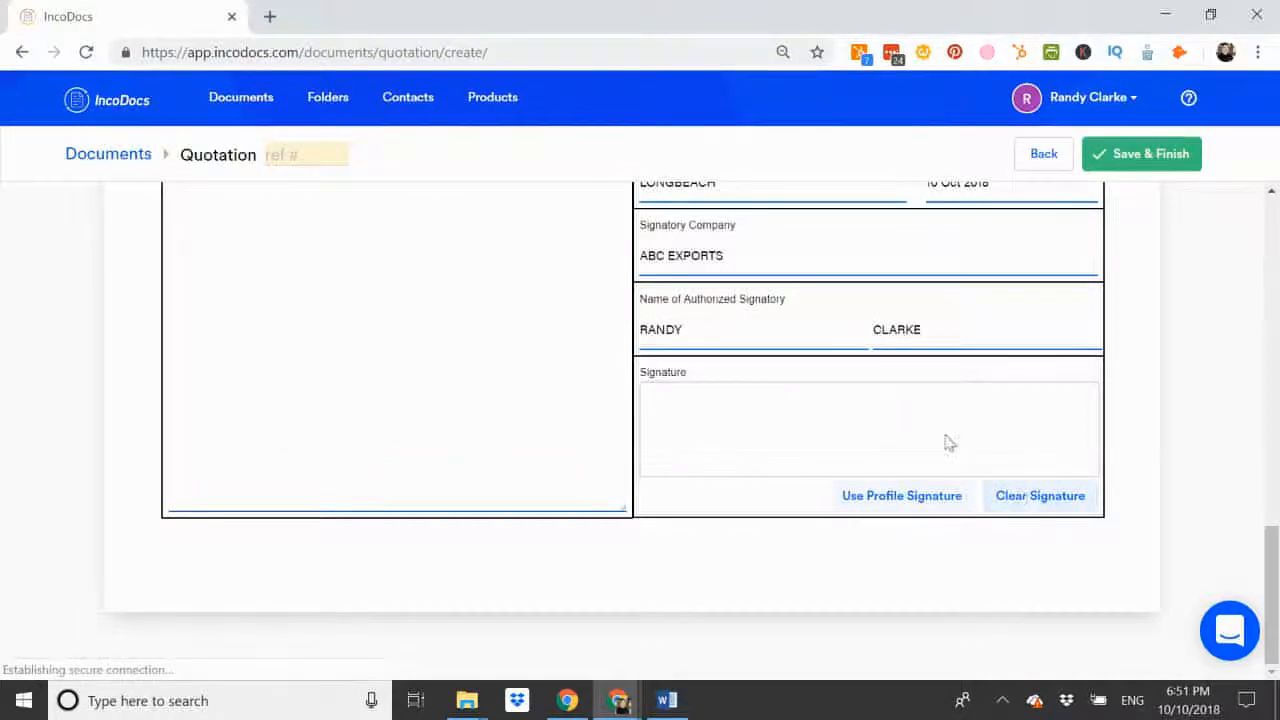
Step: Sign the quotation with the signature stored in the profile
left_click(886, 497)
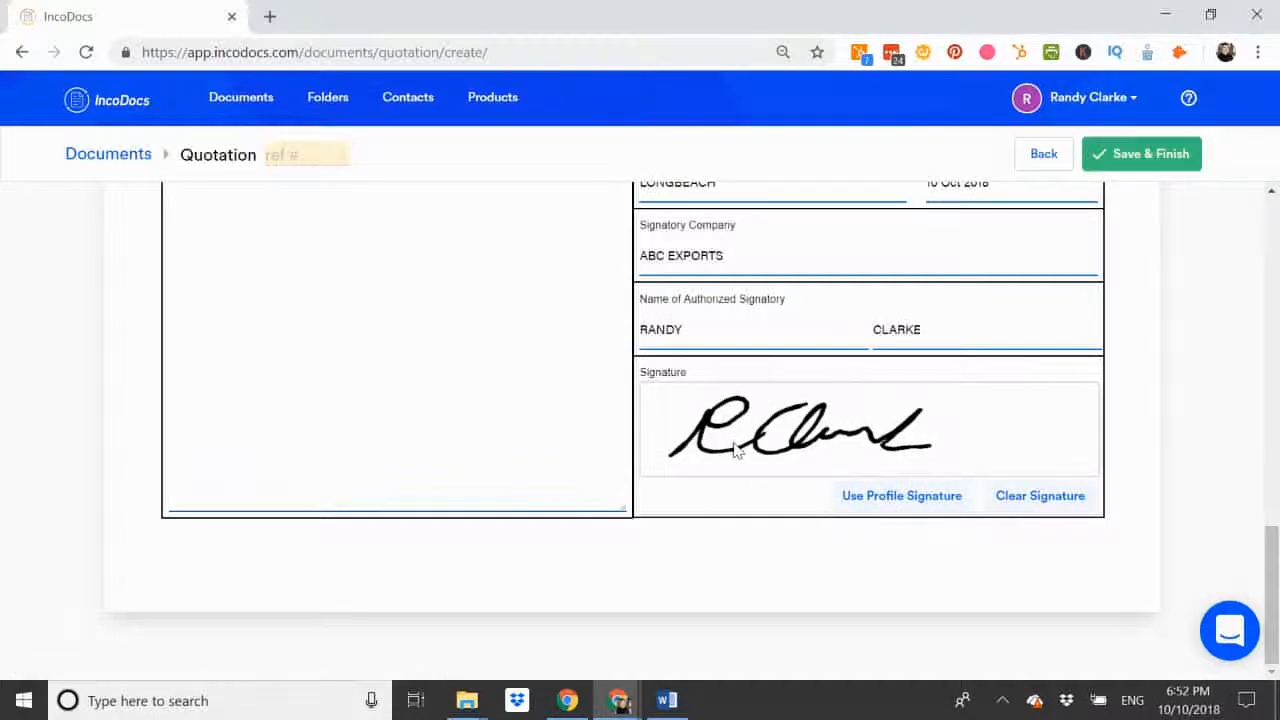
Step: Enter 555 as the quotation's document reference, and save and finish the document
scroll(735, 450, "up", 15)
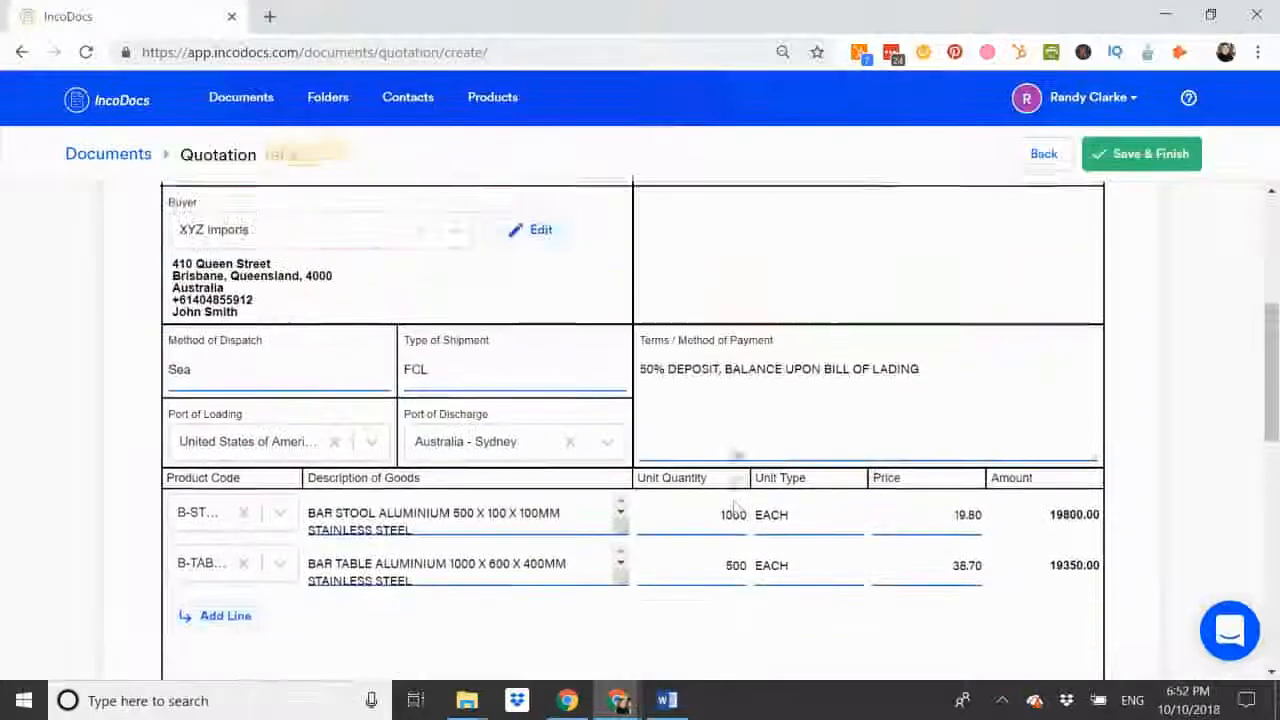
scroll(735, 448, "up", 3)
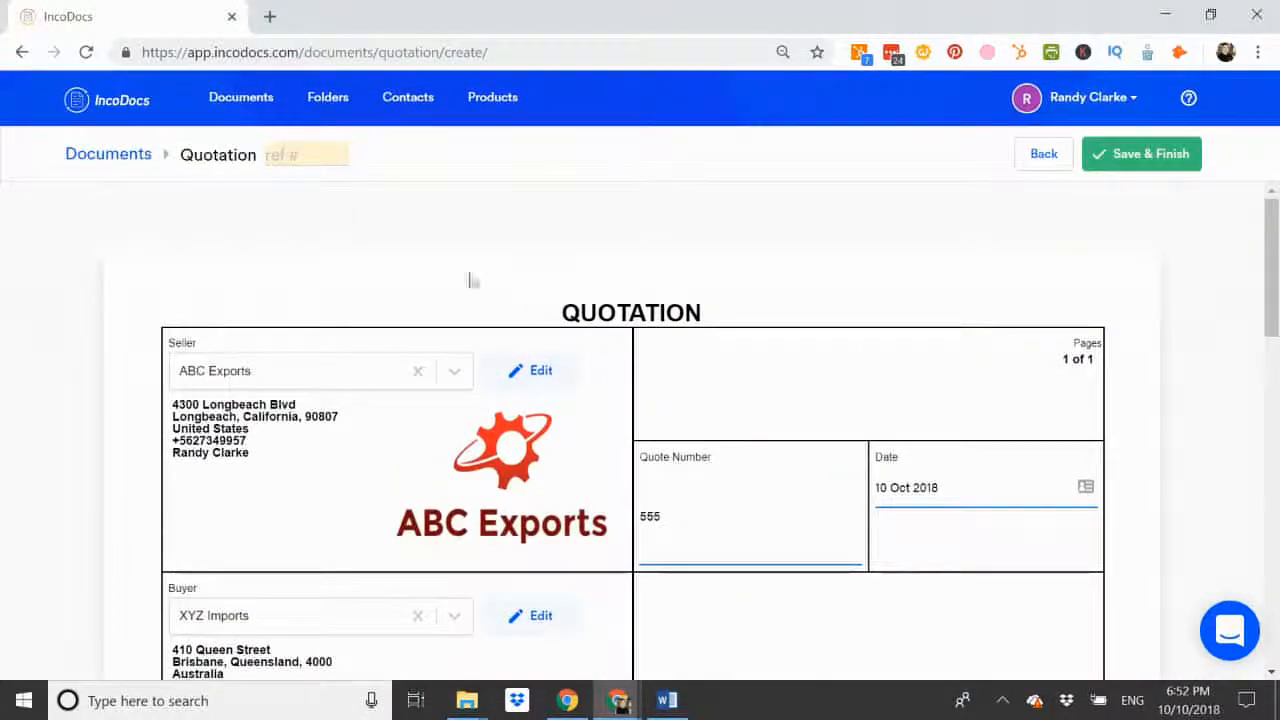
left_click(300, 160)
type("555")
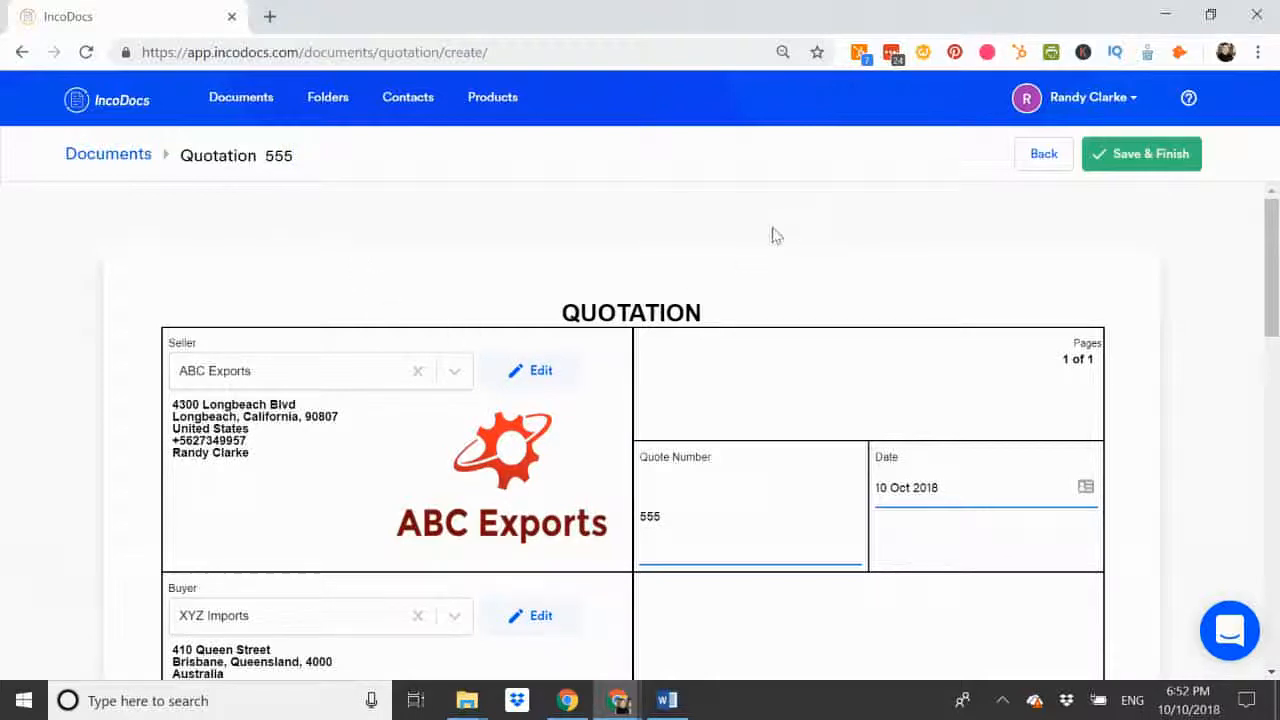
left_click(1140, 164)
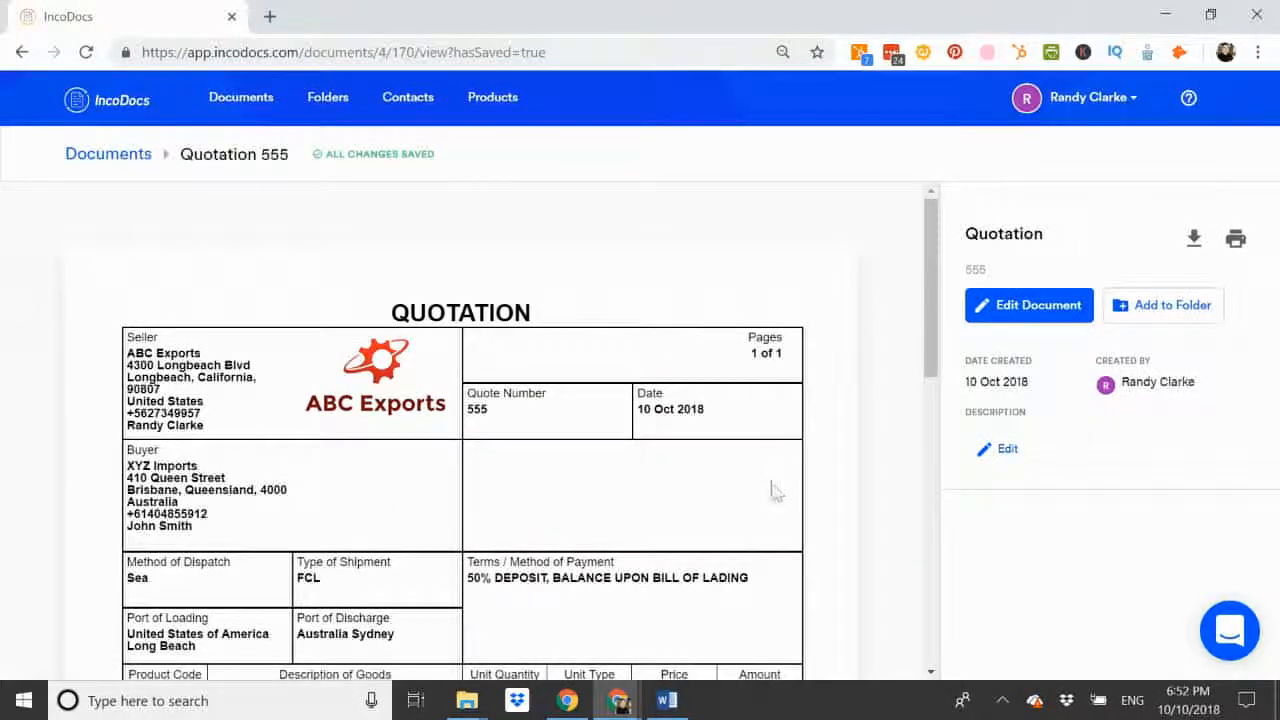
Step: Look over the saved quotation and download it as the PDF "Quotation 555" to the Downloads folder
scroll(465, 555, "down", 2)
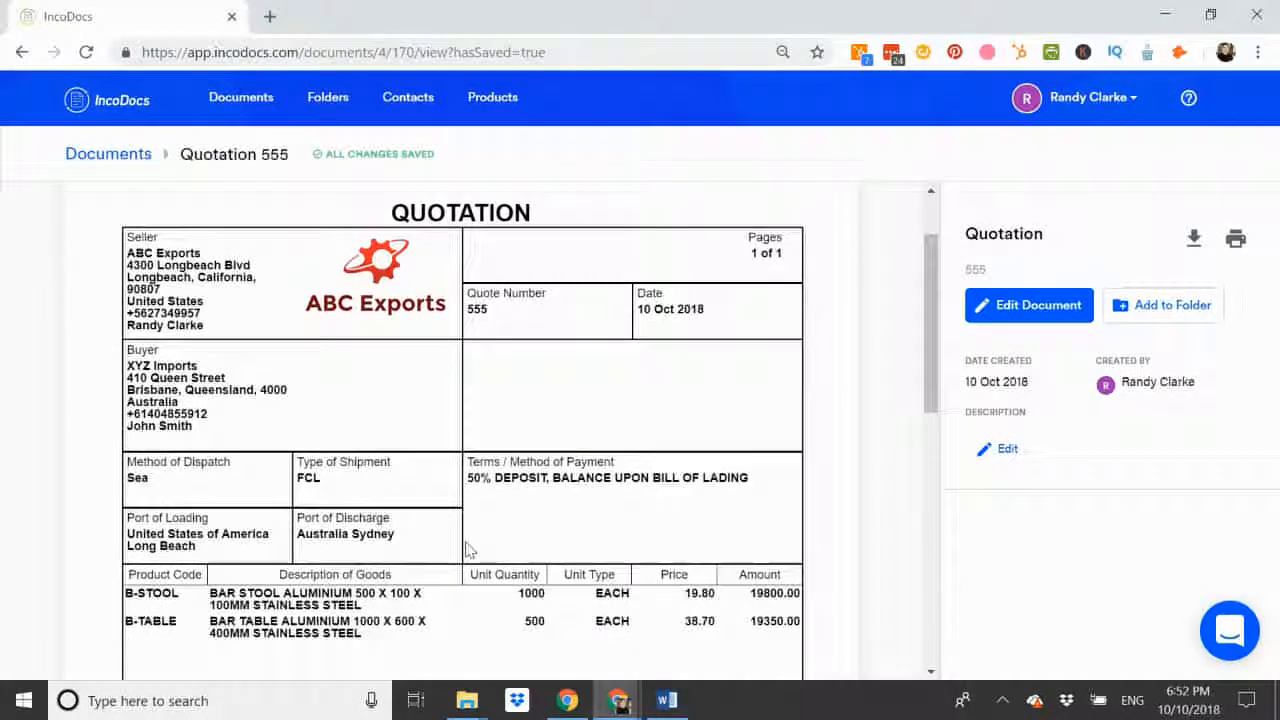
scroll(469, 550, "down", 7)
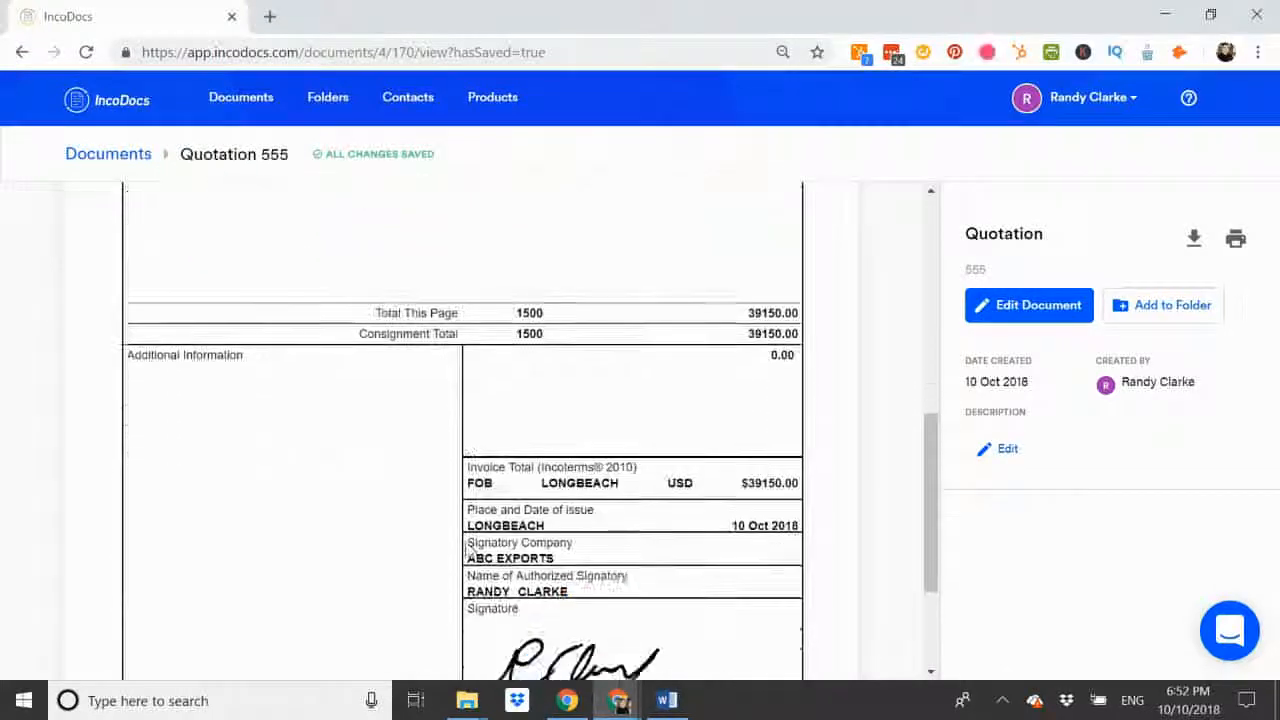
scroll(469, 550, "up", 1)
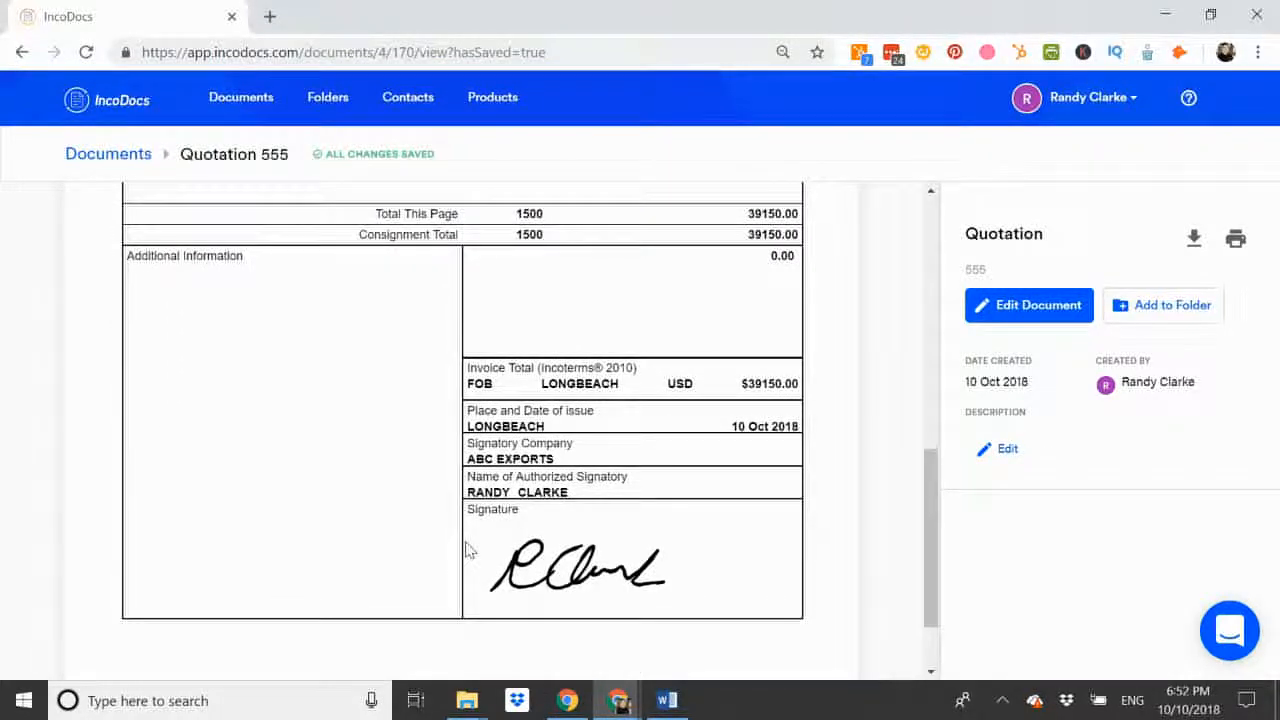
scroll(466, 549, "up", 10)
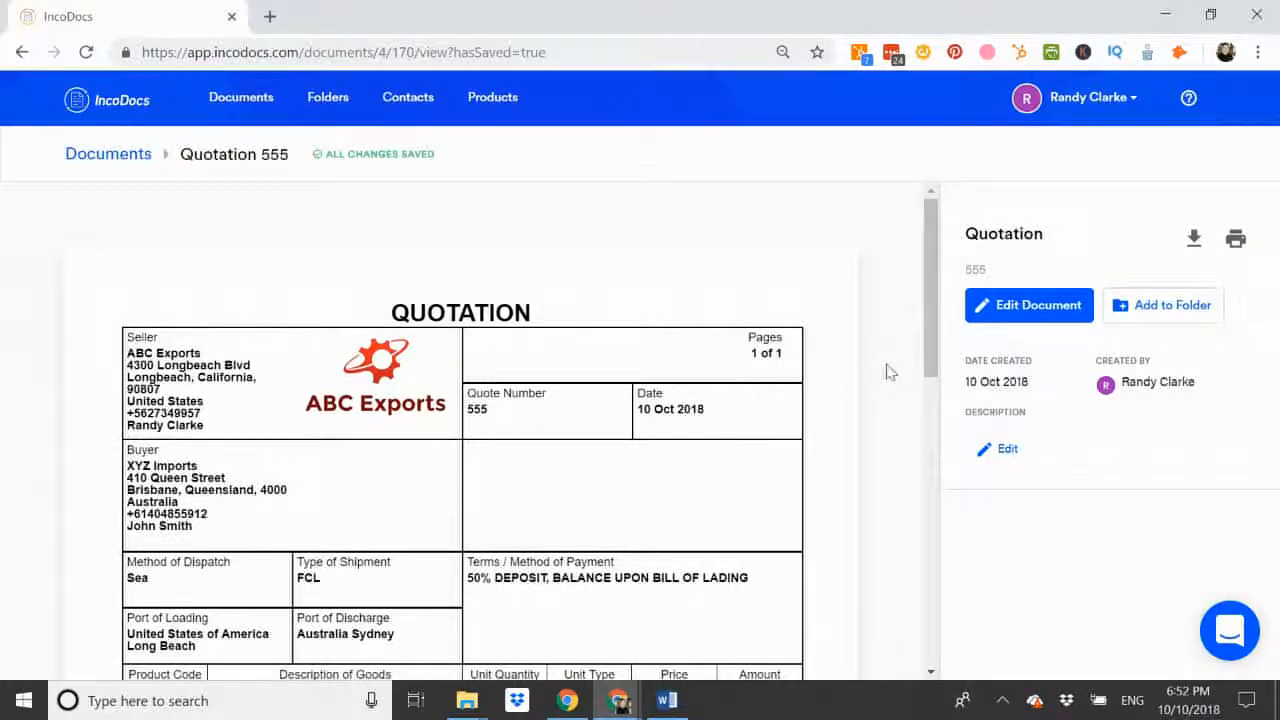
left_click(1194, 239)
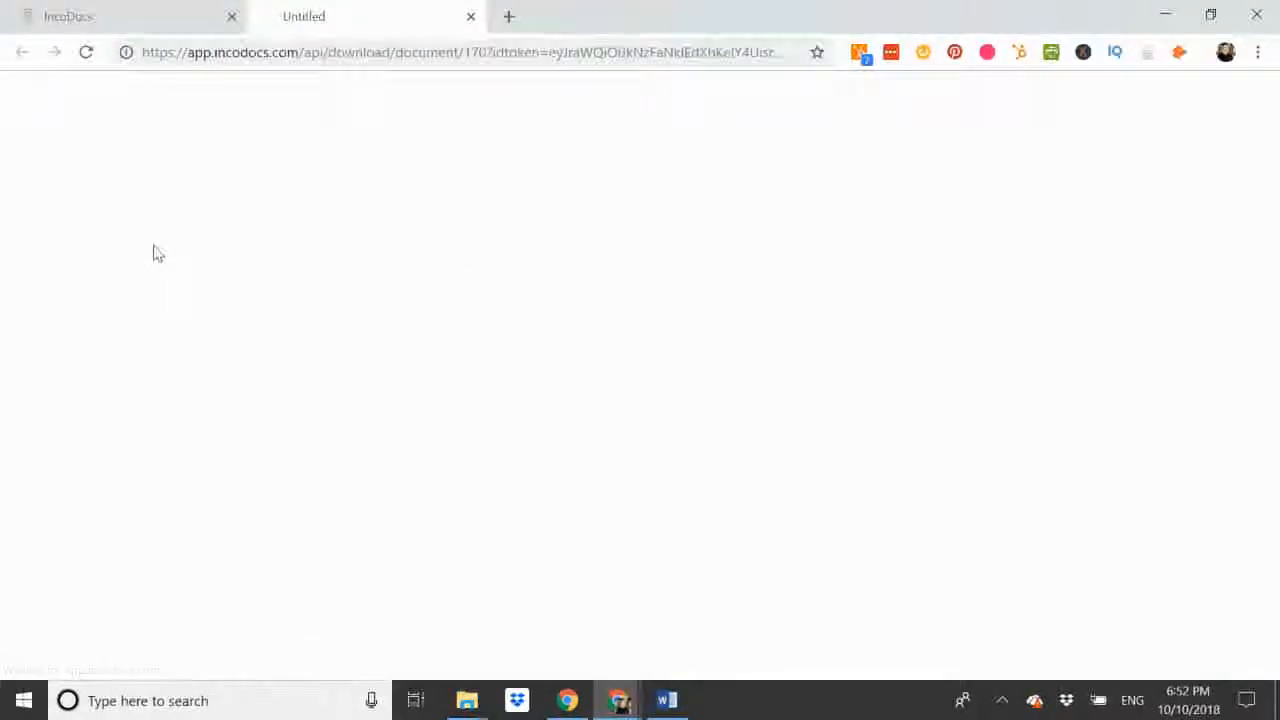
left_click(107, 181)
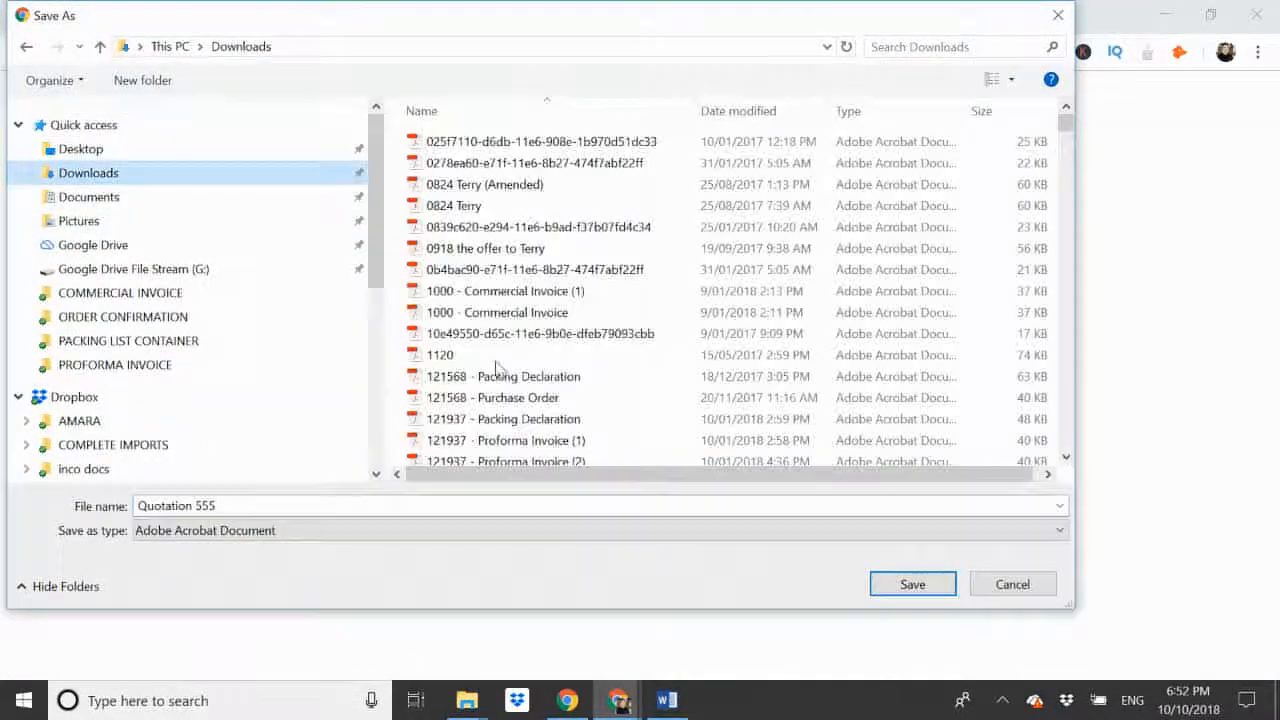
left_click(905, 582)
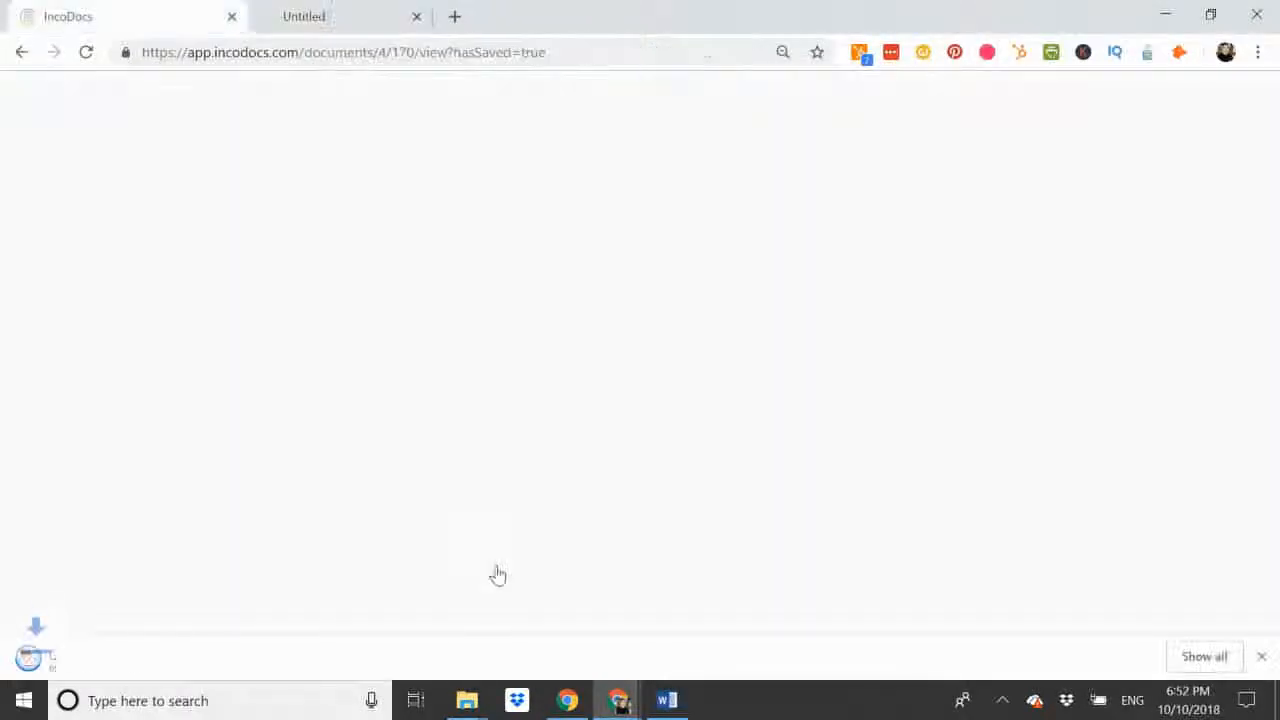
Step: Open the downloaded Quotation 555.pdf and review its parties, goods lines, totals and signature block
left_click(95, 660)
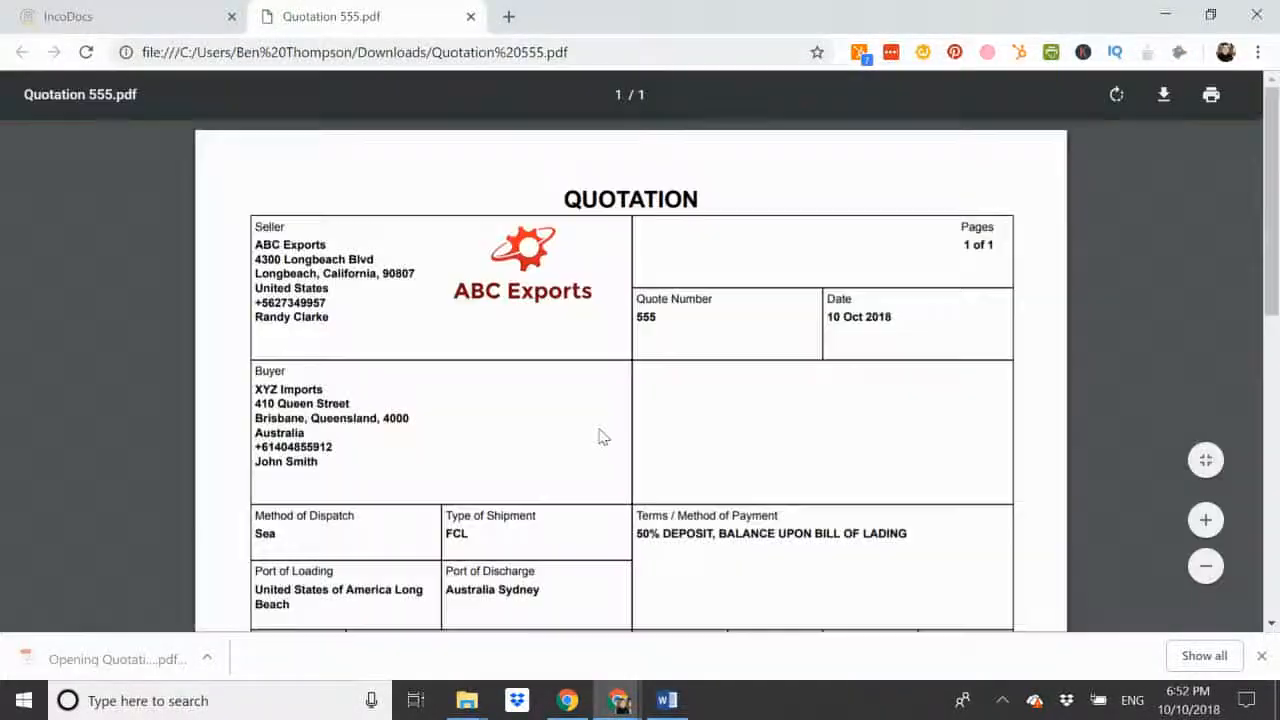
scroll(600, 437, "down", 2)
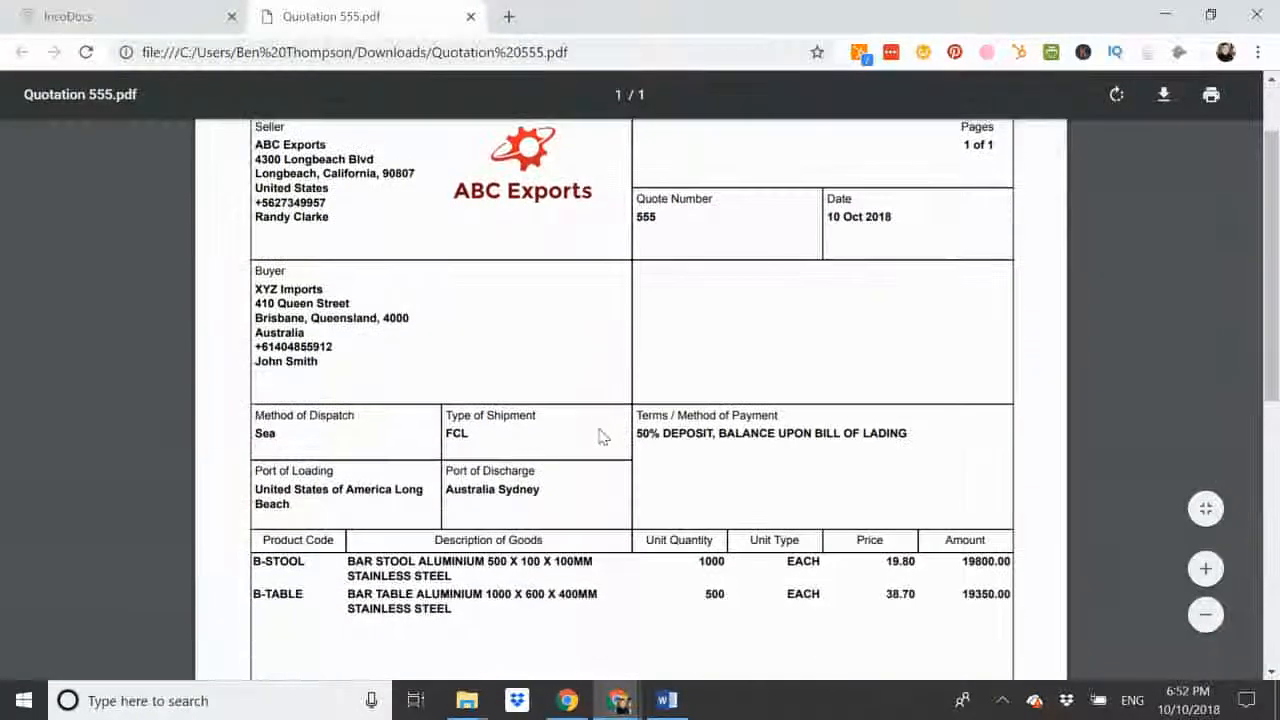
scroll(600, 437, "down", 4)
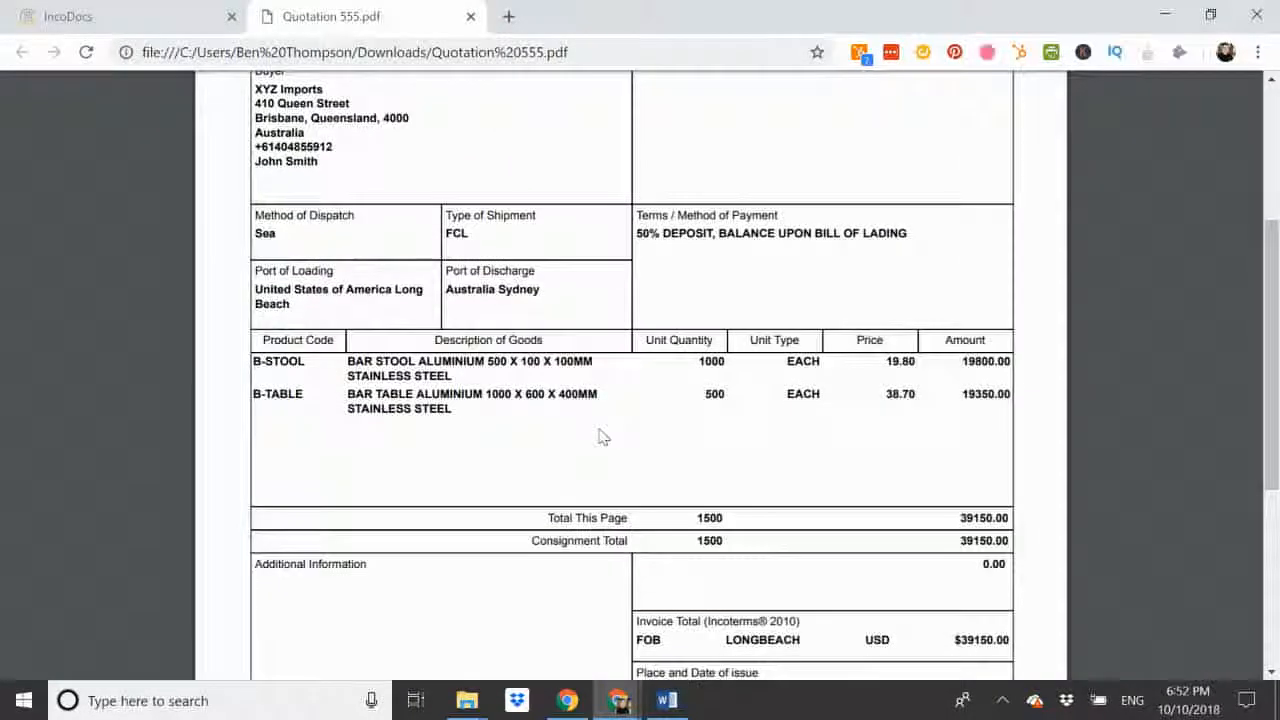
scroll(600, 437, "down", 2)
scroll(601, 440, "down", 4)
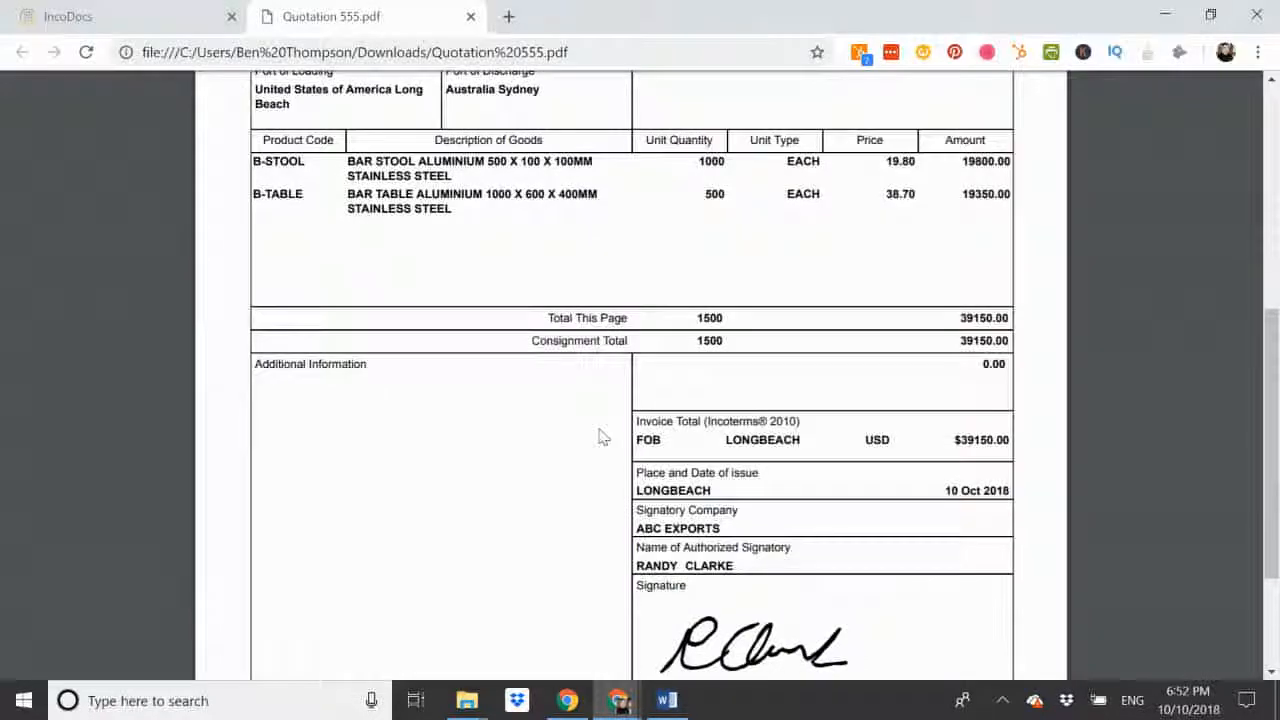